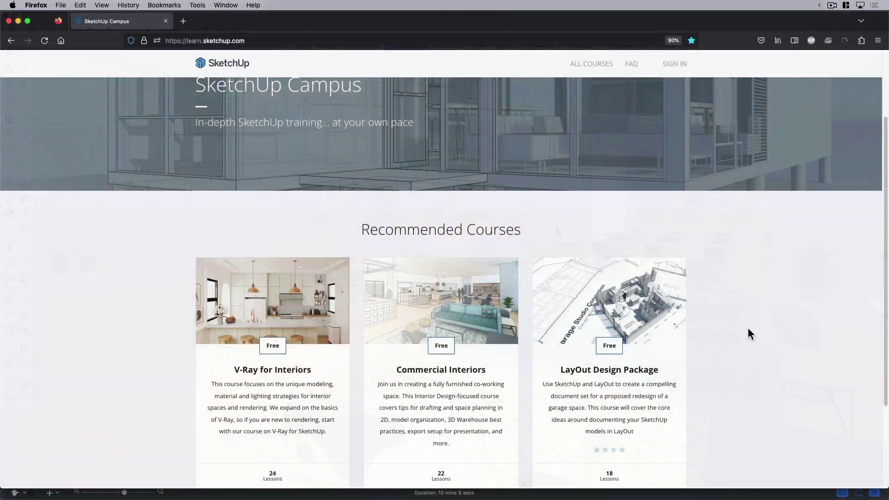
Step: Turn the lounge camera toward the sofa, reception desk and kitchen rug, and list the Window menu
scroll(748, 327, down, 2)
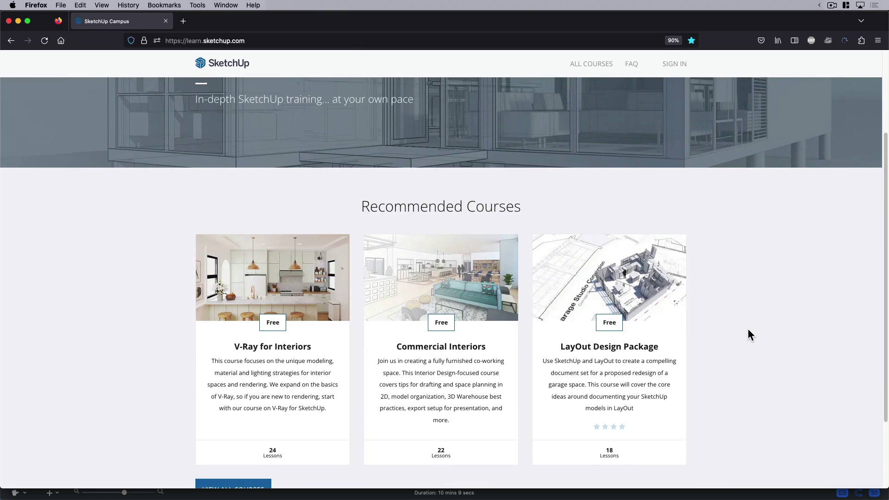
click(435, 277)
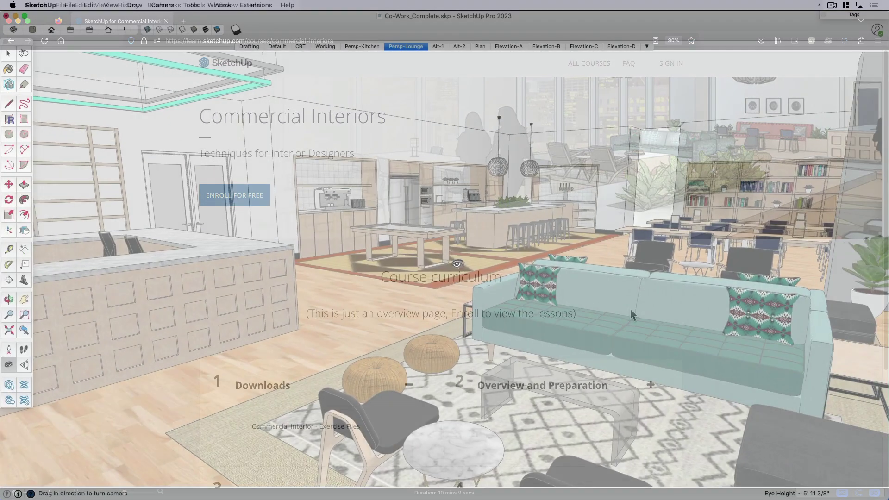
drag(457, 264, 497, 251)
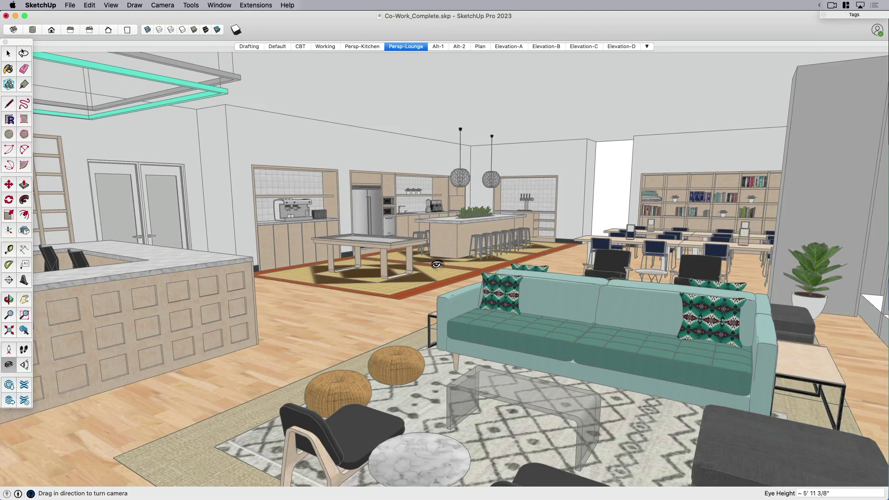
drag(417, 273, 359, 276)
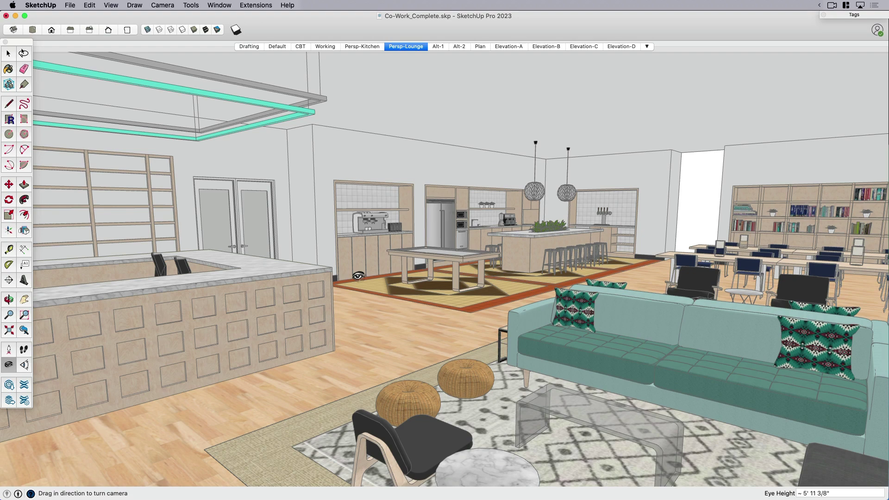
key(space)
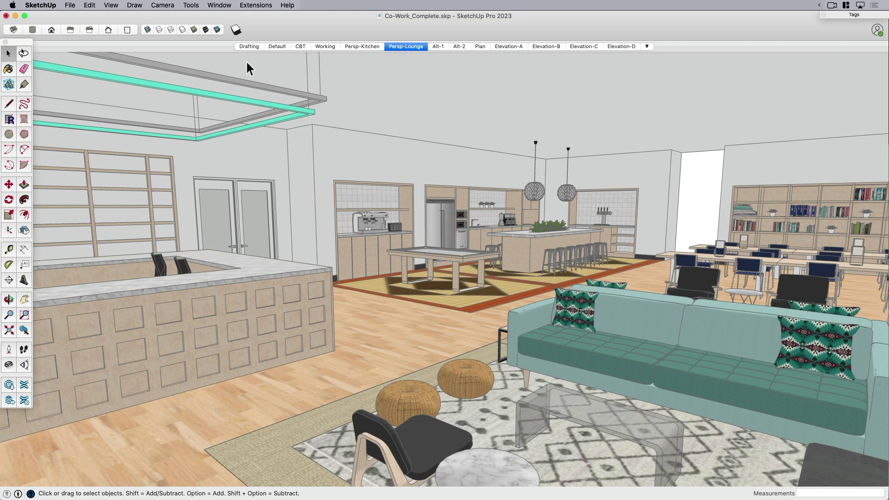
click(221, 5)
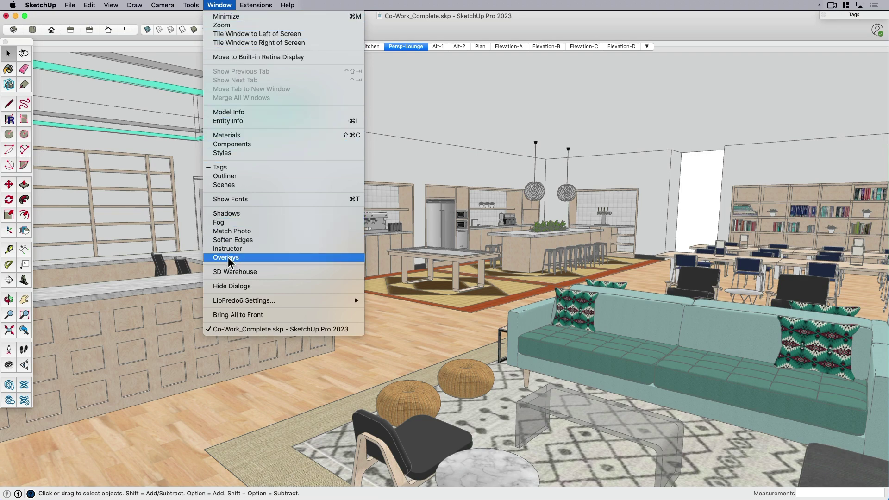
Step: Open the Overlays panel and drag it left into view
click(228, 259)
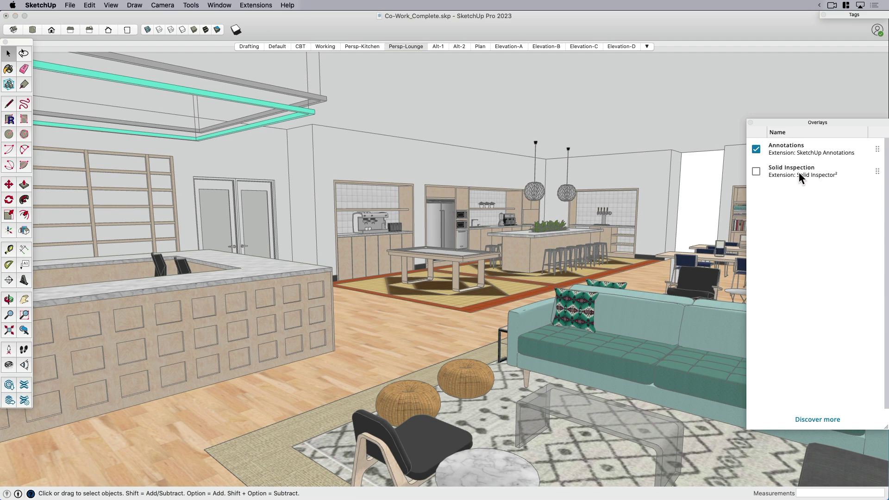
drag(824, 124, 781, 148)
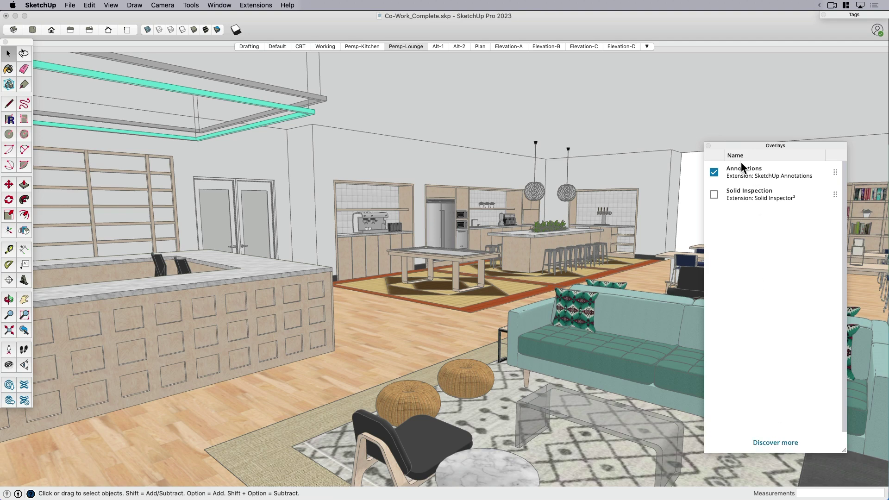
Step: Browse the Extension Warehouse 'Overlay' results, then close the Overlays panel and the Warehouse window
click(768, 442)
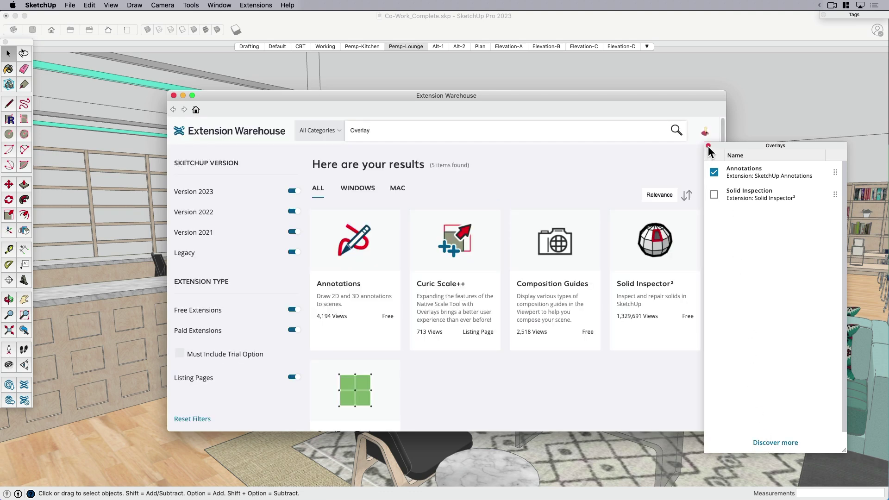
click(707, 146)
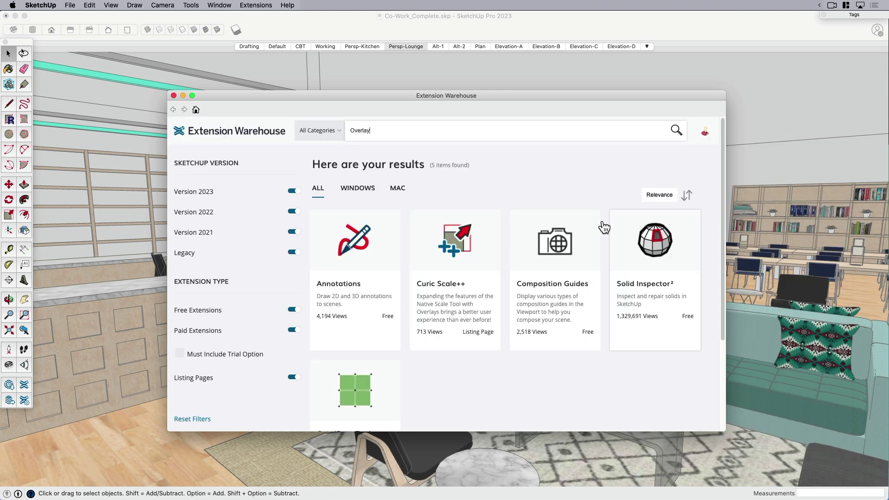
click(174, 96)
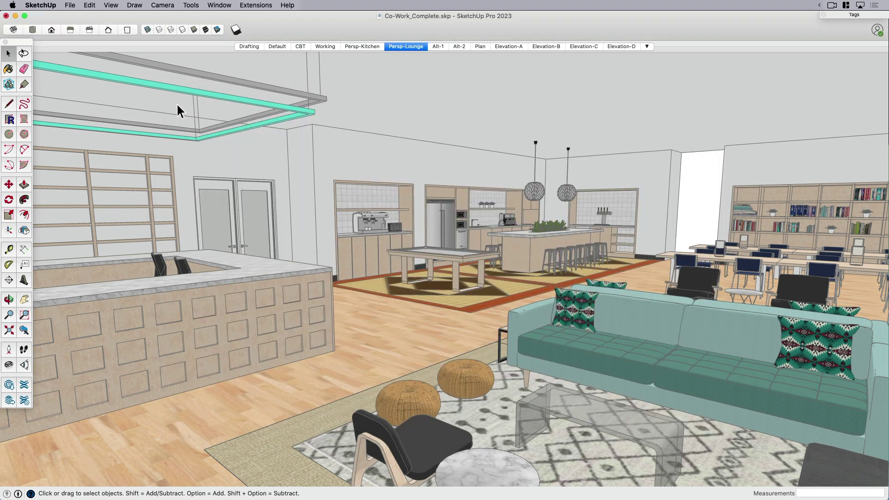
Step: Show the Sandbox tool palette, reposition it, then close it again
click(111, 5)
mouse_move(122, 38)
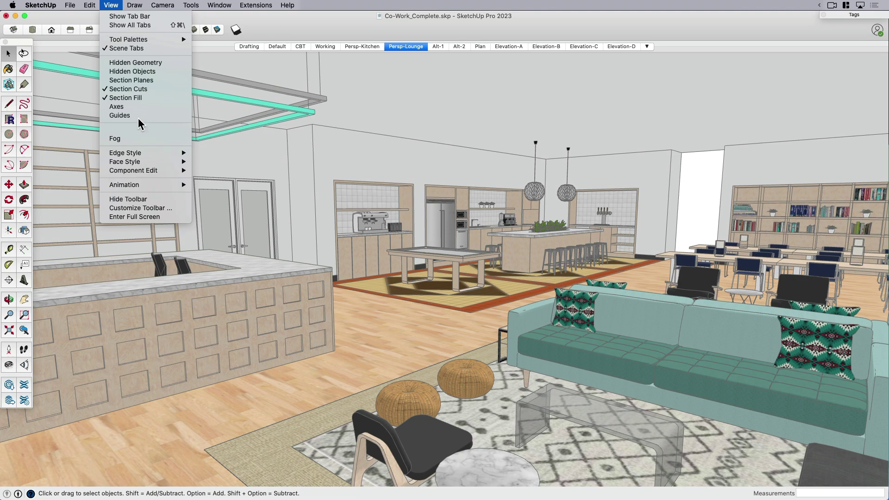
mouse_move(165, 40)
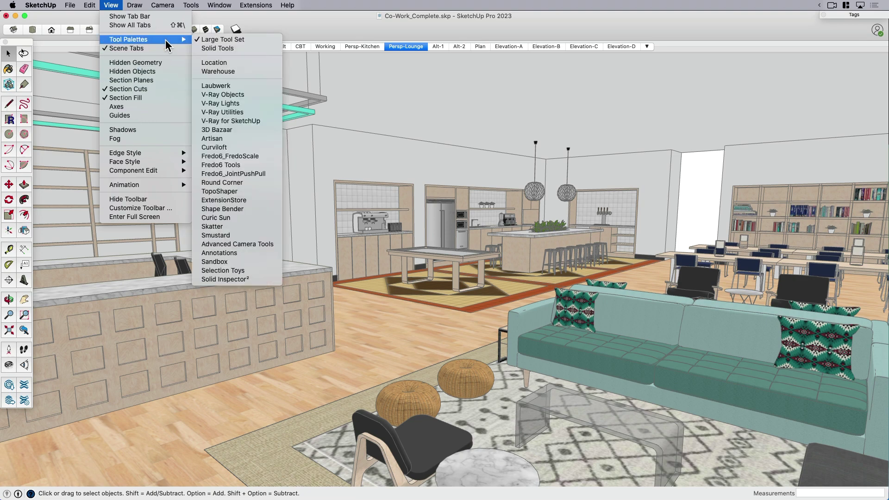
click(224, 261)
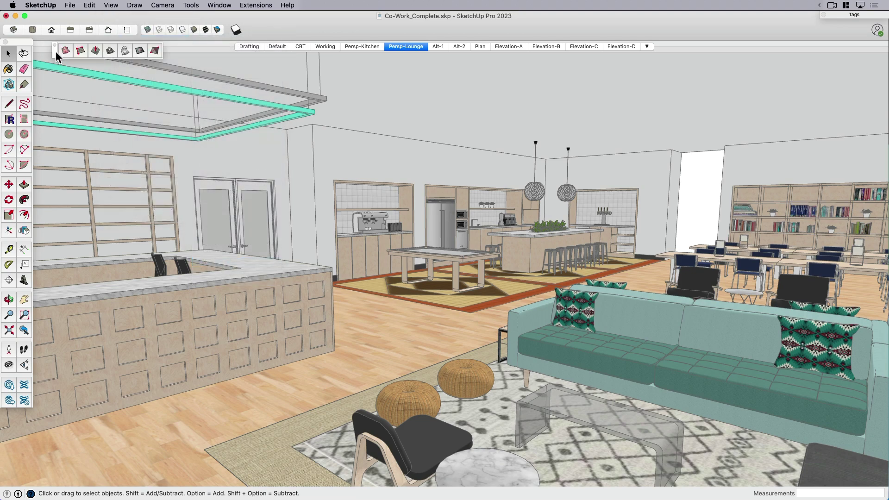
drag(56, 53, 52, 78)
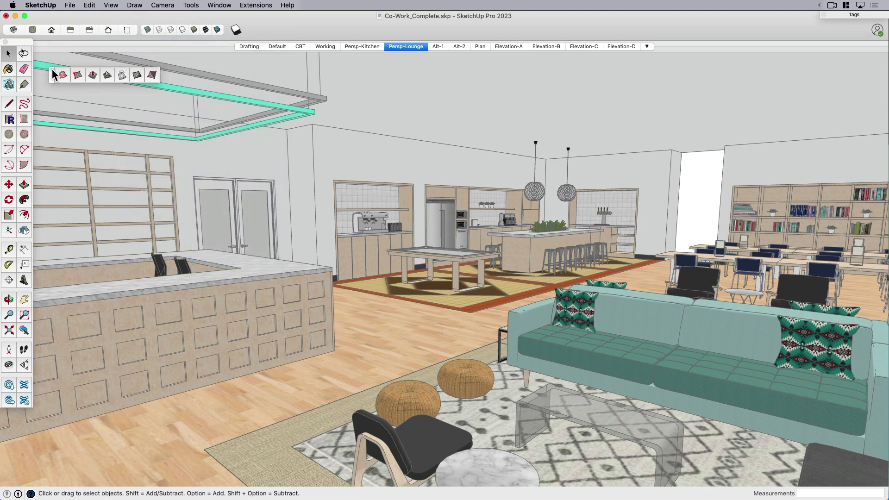
click(52, 71)
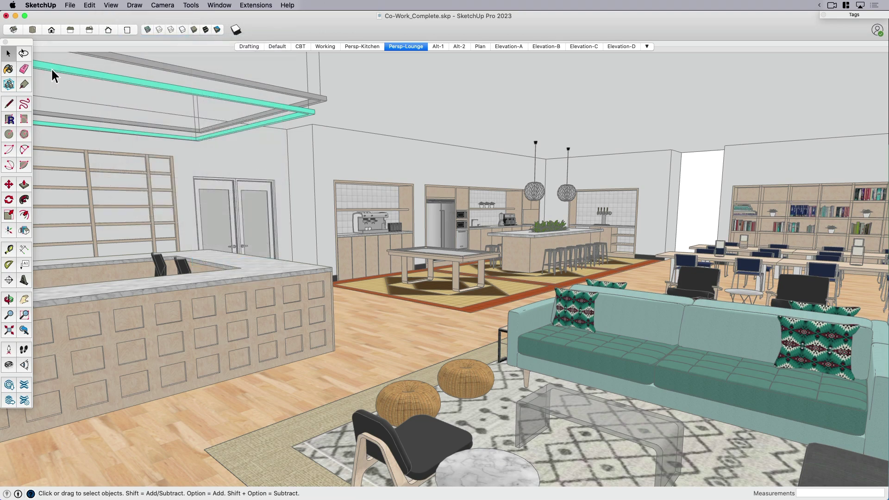
Step: Bring up Draw > Annotations with the Screen, Model and Erase Annotations commands
click(112, 6)
click(112, 7)
click(133, 9)
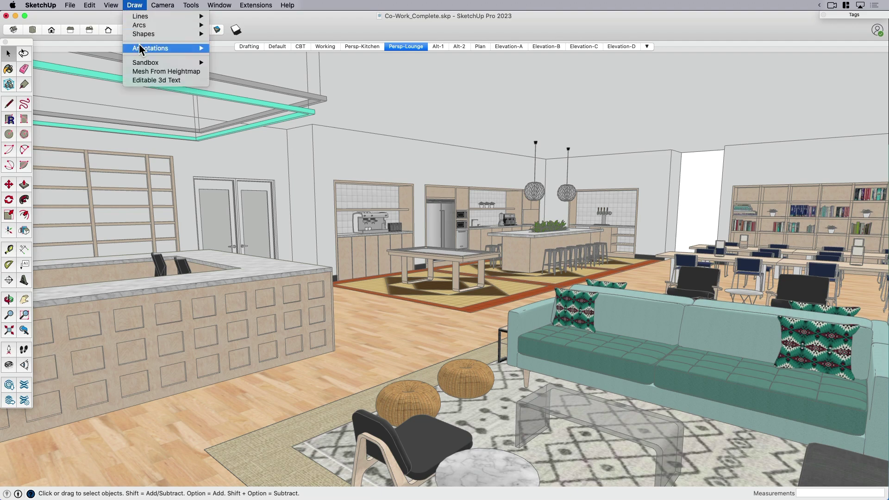
mouse_move(139, 46)
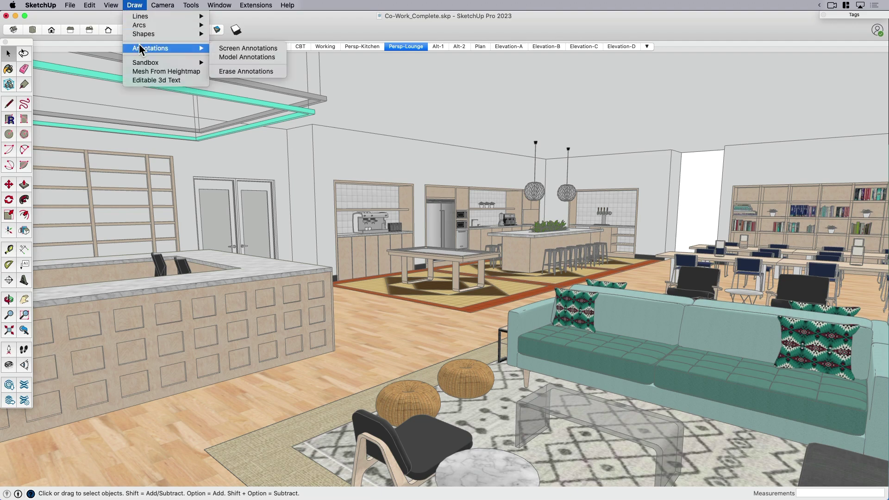
Step: With Model Annotations, orbit to the pool table rug and mark it with a red outline, X and curved arrow
click(245, 57)
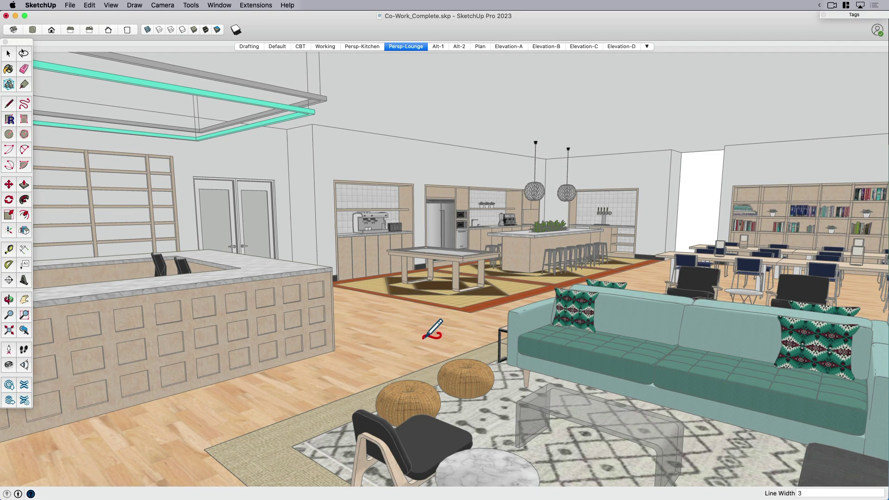
middle_drag(426, 337, 280, 346)
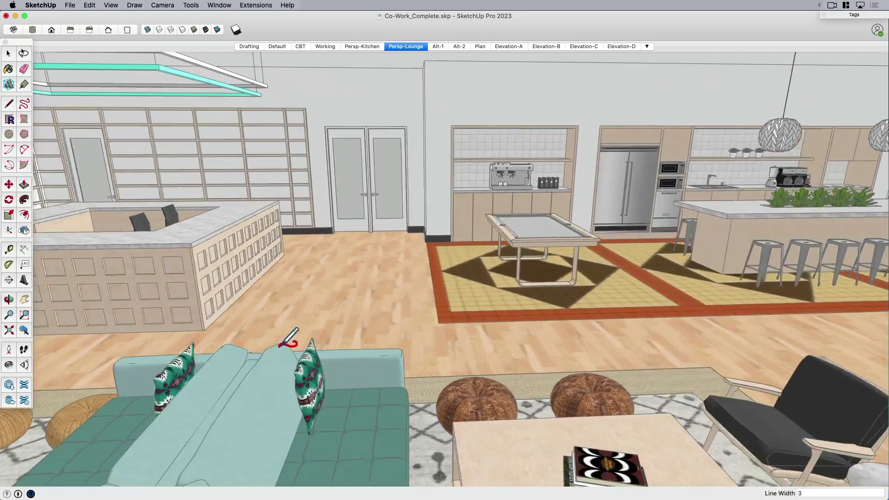
mouse_move(596, 308)
middle_down()
mouse_move(545, 311)
mouse_move(574, 312)
mouse_move(556, 314)
middle_up()
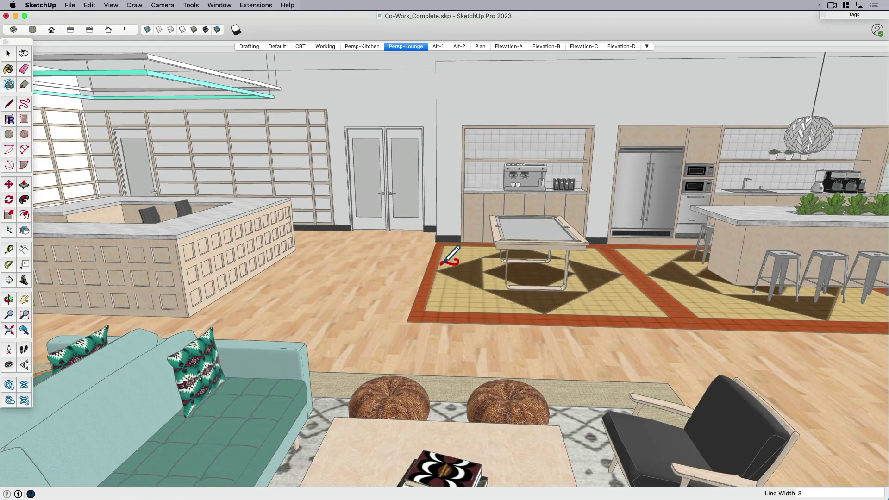
middle_drag(442, 263, 509, 250)
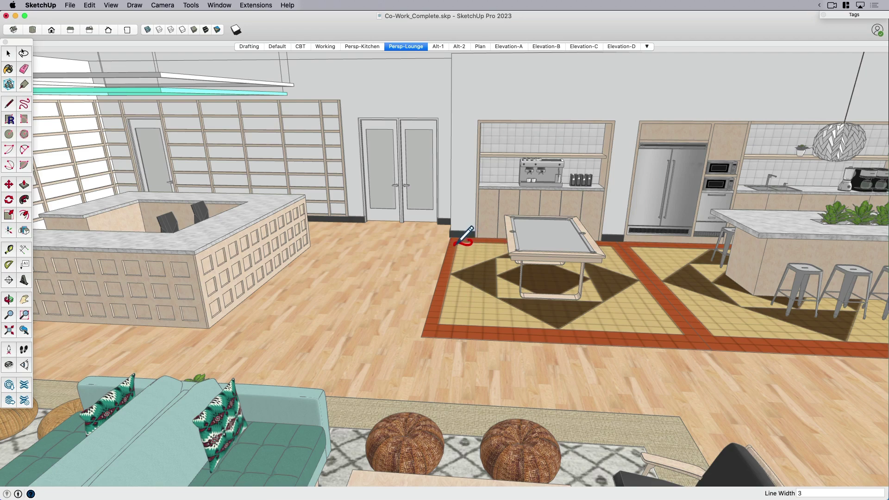
mouse_move(454, 241)
mouse_down()
mouse_move(434, 332)
mouse_move(672, 341)
mouse_move(657, 288)
mouse_move(625, 242)
mouse_move(444, 243)
mouse_up()
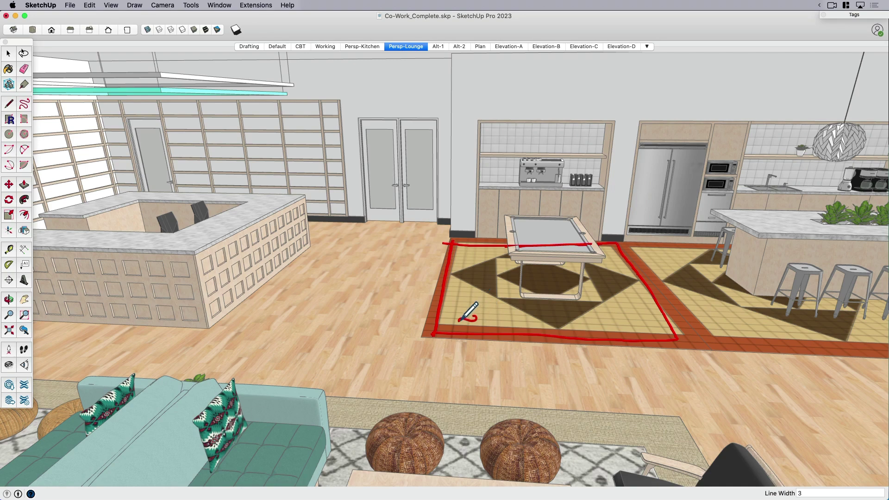
mouse_move(468, 270)
mouse_down()
mouse_move(485, 285)
mouse_move(469, 287)
mouse_up()
mouse_move(354, 339)
mouse_down()
mouse_move(450, 297)
mouse_move(484, 301)
mouse_move(470, 291)
mouse_move(488, 297)
mouse_move(479, 307)
mouse_move(473, 290)
mouse_up()
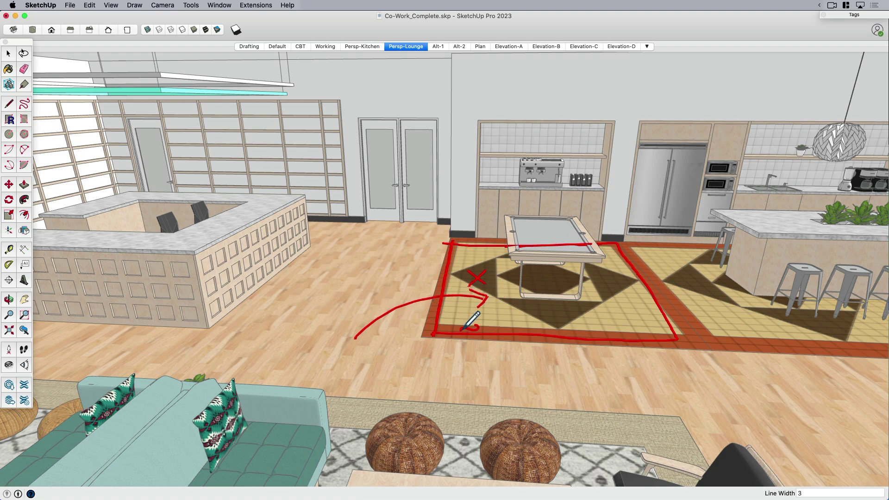
drag(476, 309, 486, 298)
key(space)
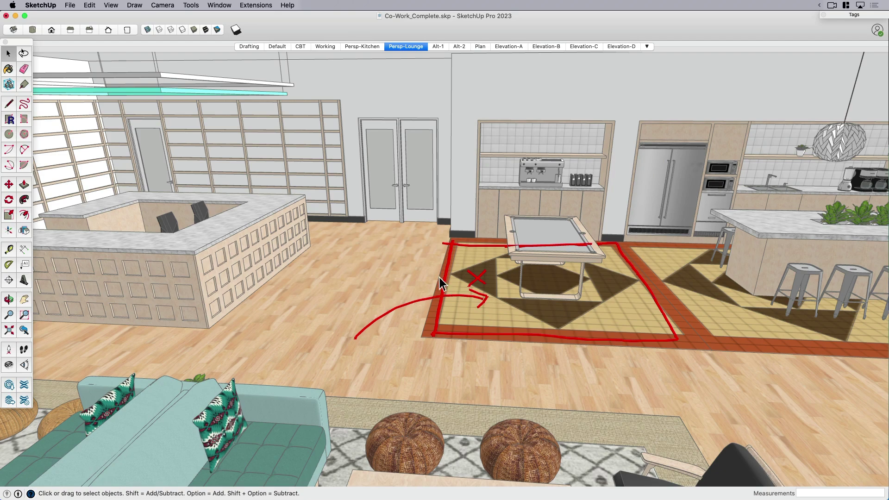
middle_drag(438, 283, 615, 212)
scroll(530, 259, up, 3)
scroll(504, 238, up, 3)
scroll(505, 238, down, 5)
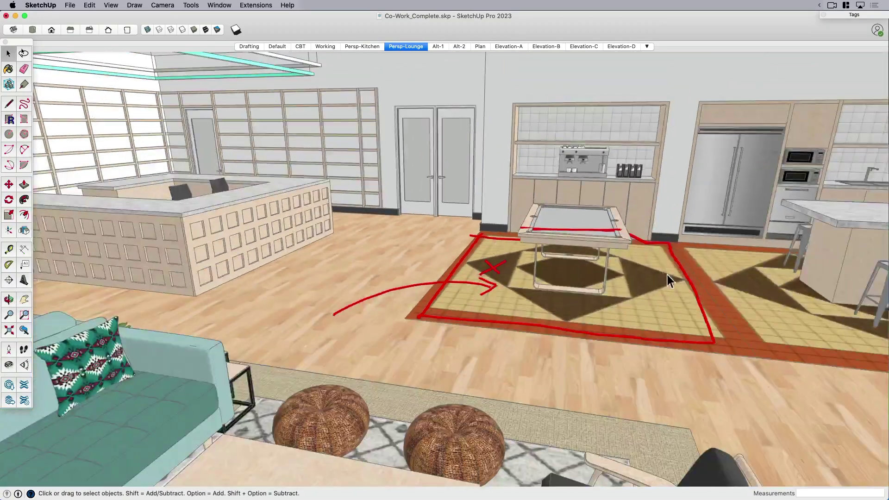
middle_drag(668, 274, 690, 246)
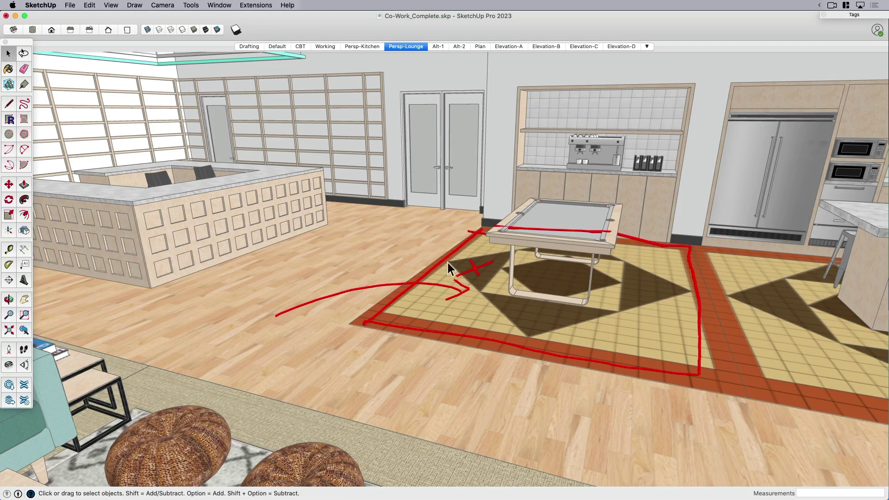
middle_drag(458, 264, 343, 296)
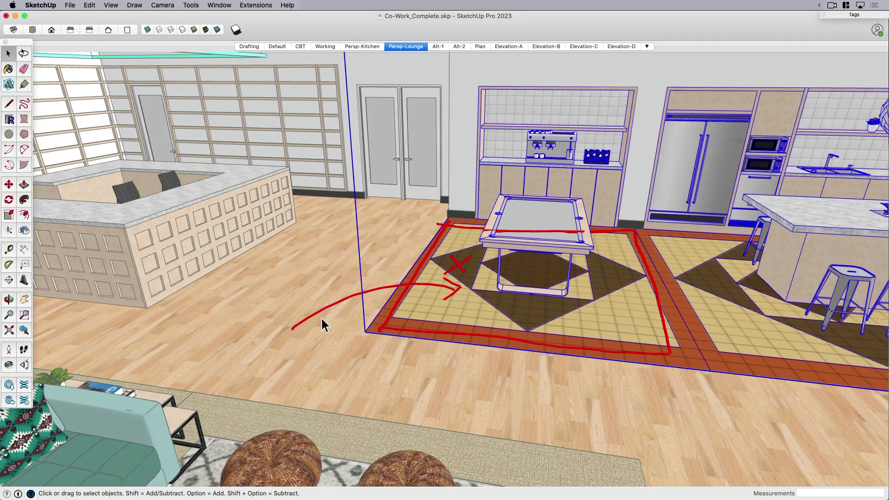
middle_drag(309, 319, 375, 312)
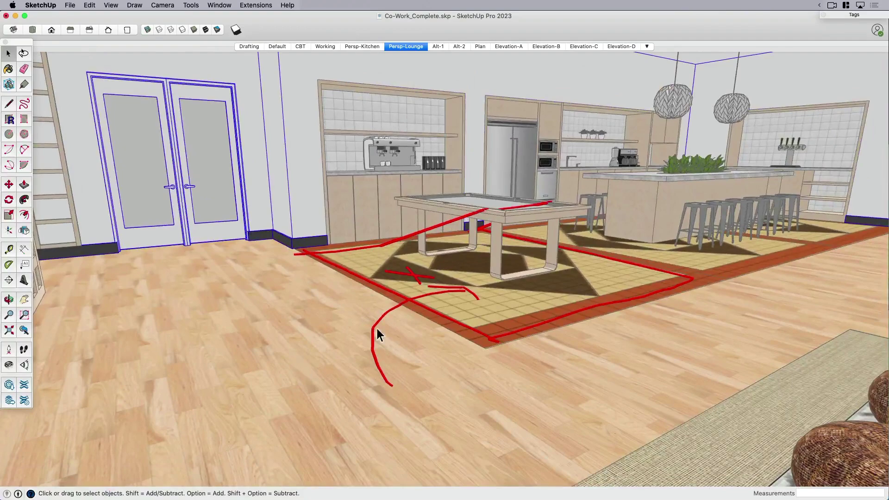
middle_drag(650, 252, 393, 258)
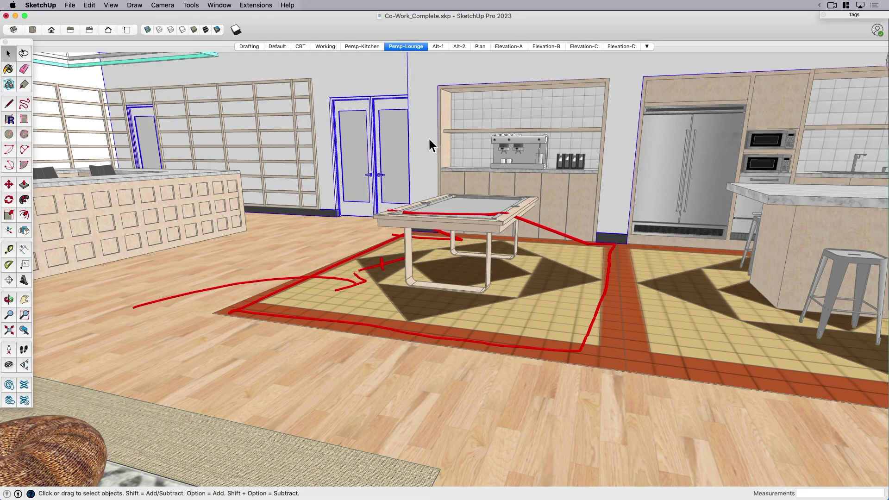
click(411, 48)
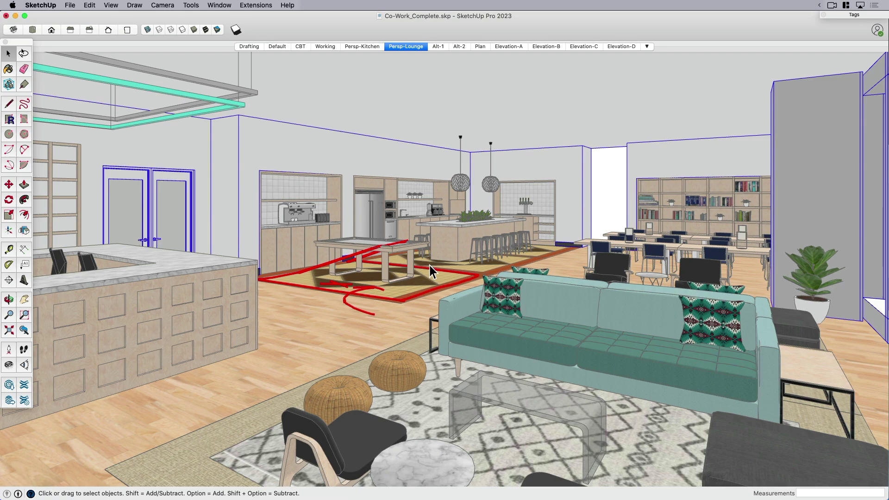
middle_drag(430, 266, 382, 278)
scroll(382, 275, up, 5)
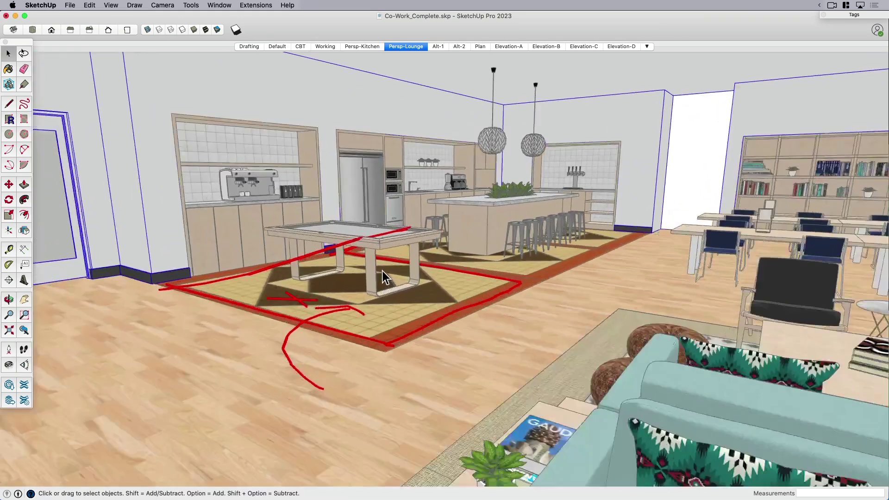
middle_drag(471, 250, 414, 262)
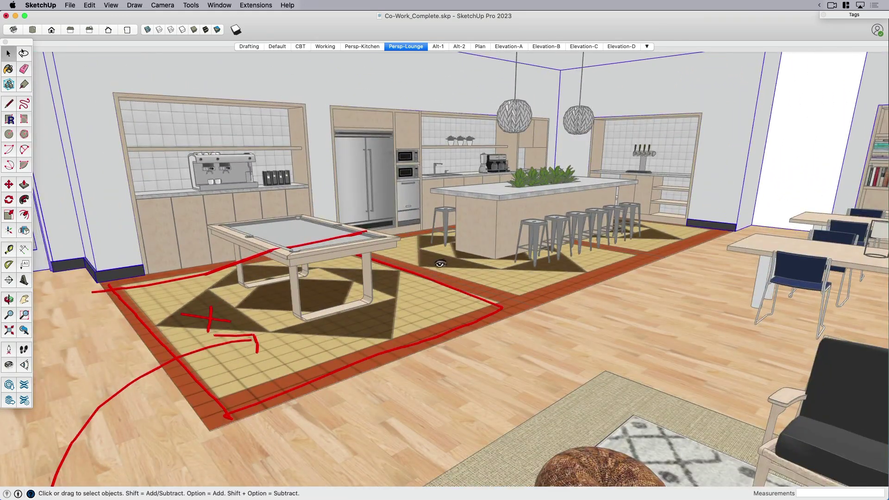
key(l)
drag(415, 262, 254, 92)
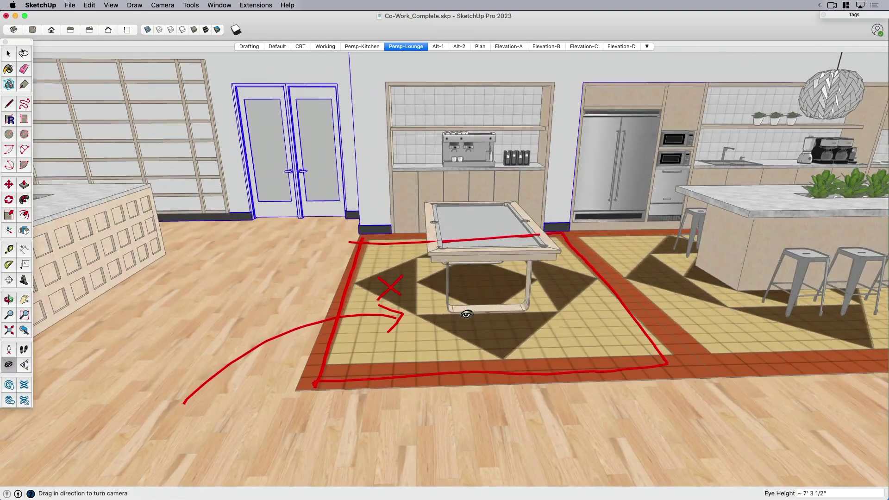
key(space)
Step: Use Erase Annotations to rub out most of the red markup on the pool table rug
click(138, 7)
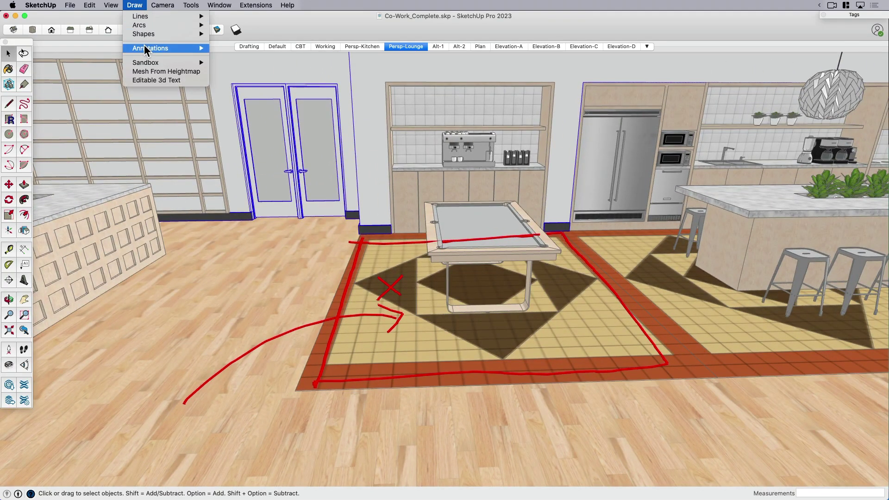
mouse_move(145, 45)
click(238, 71)
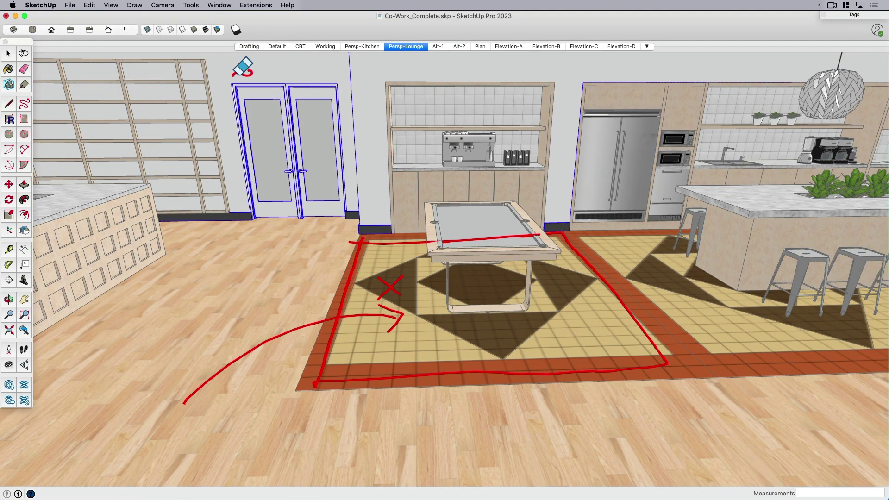
mouse_move(392, 284)
mouse_down()
mouse_move(395, 315)
mouse_move(398, 289)
mouse_move(384, 313)
mouse_move(322, 315)
mouse_move(385, 280)
mouse_up()
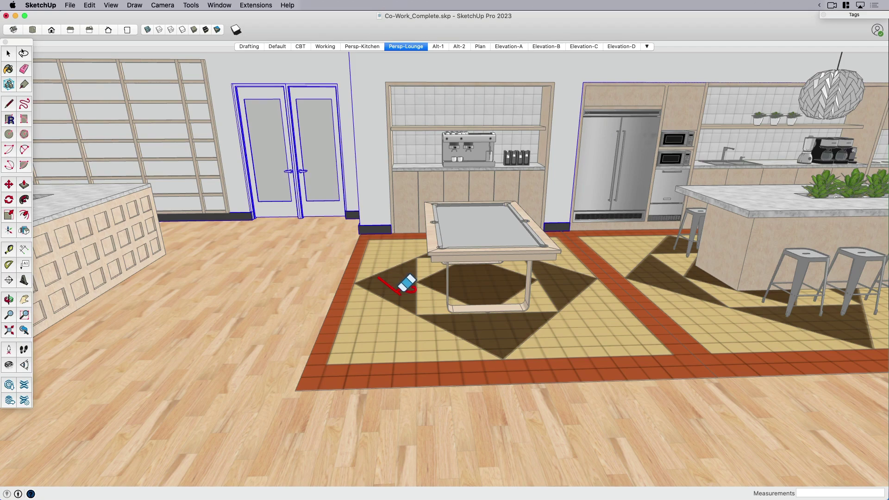
scroll(401, 282, up, 3)
Step: Erase the last red stroke and reframe the camera around the rug
scroll(398, 282, up, 2)
mouse_move(392, 278)
mouse_down()
mouse_move(368, 257)
mouse_move(428, 257)
mouse_up()
scroll(391, 265, down, 5)
scroll(390, 265, down, 5)
middle_drag(417, 259, 493, 272)
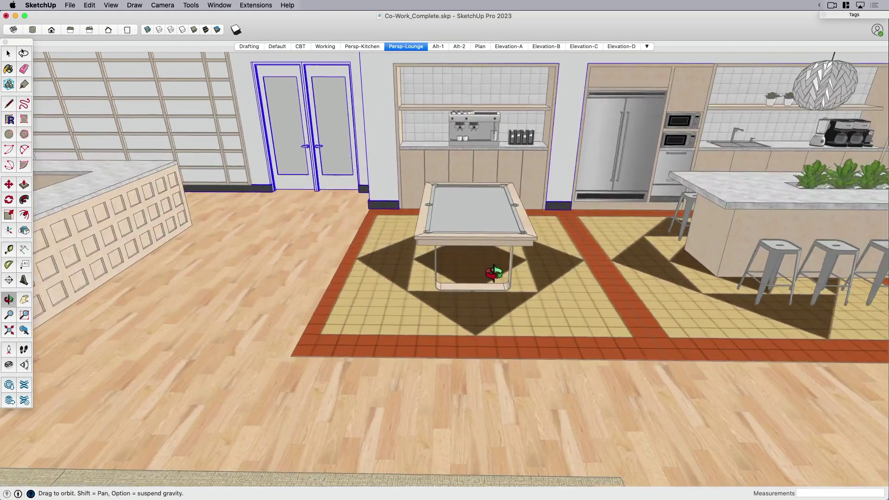
key(l)
drag(491, 250, 492, 245)
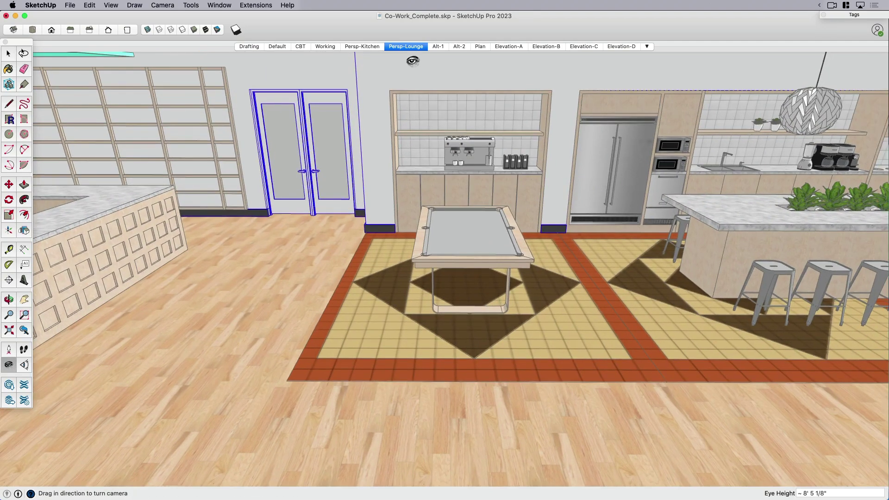
key(space)
Step: Add a new scene from this view and rename it 'Markup'
right_click(405, 48)
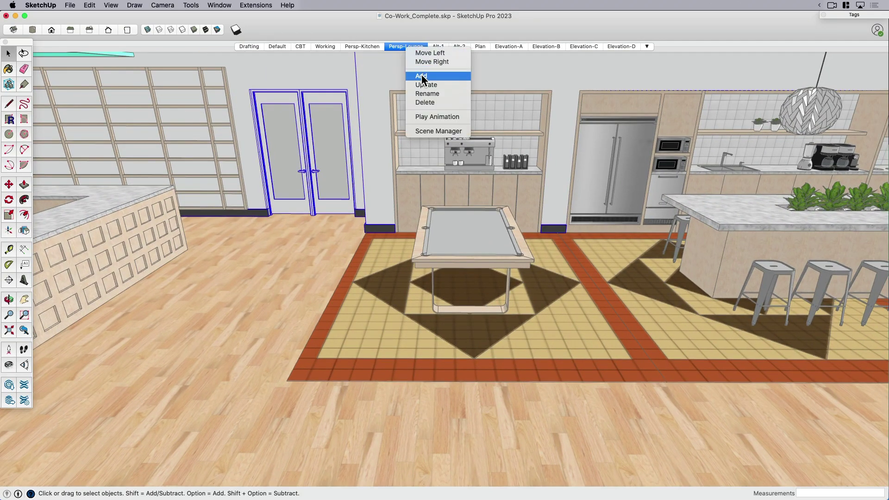
click(421, 76)
right_click(421, 47)
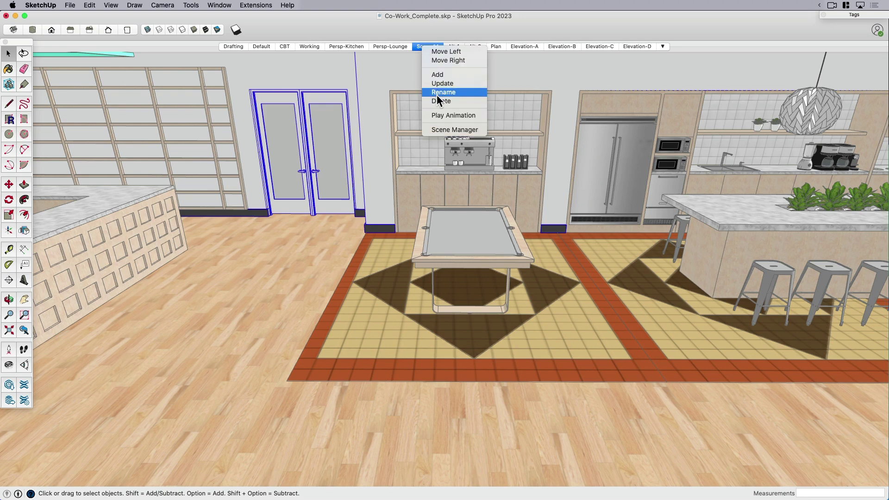
click(437, 91)
text(Mak)
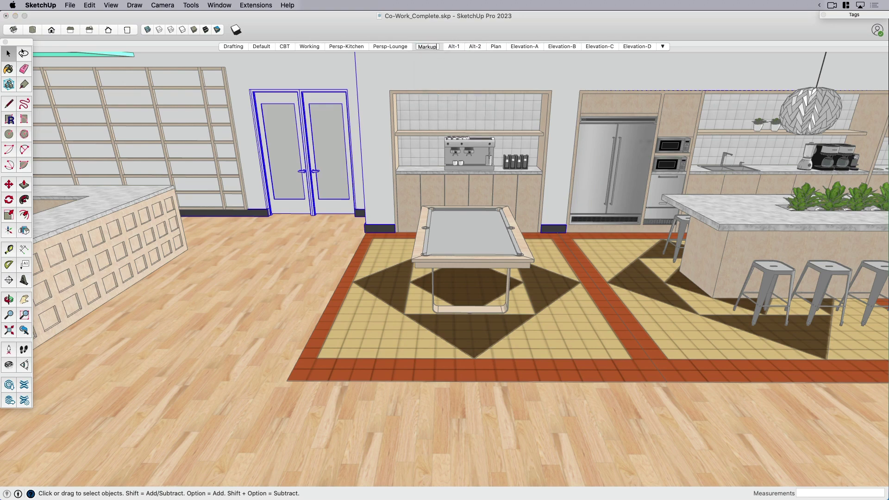
key(Return)
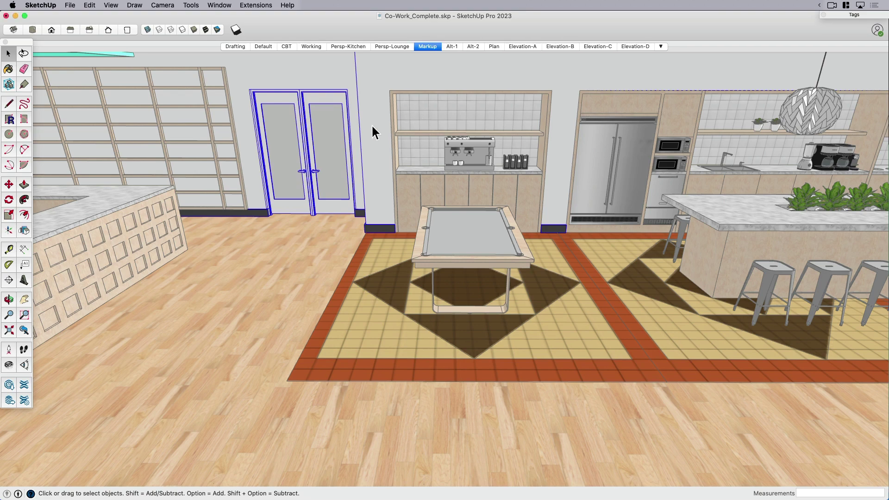
Step: Draw red model annotations: a rug outline, an X below the table and an arrow onto the rug
click(136, 8)
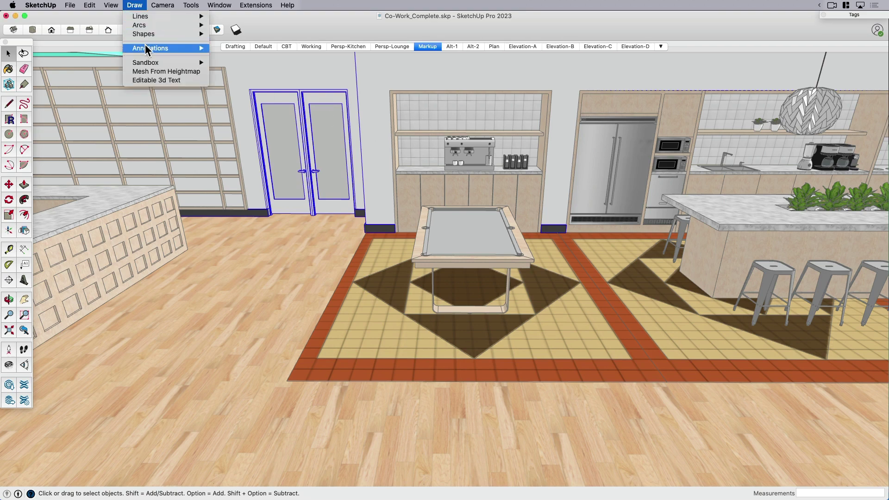
mouse_move(145, 46)
click(238, 57)
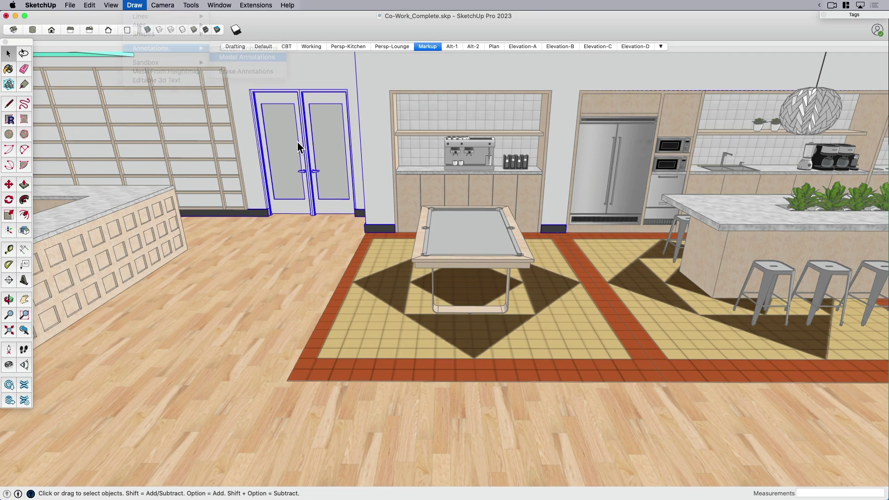
mouse_move(296, 380)
mouse_down()
mouse_move(653, 371)
mouse_move(603, 273)
mouse_move(566, 230)
mouse_move(366, 239)
mouse_move(293, 379)
mouse_up()
mouse_move(434, 330)
mouse_down()
mouse_move(471, 356)
mouse_move(445, 353)
mouse_up()
mouse_move(601, 435)
mouse_down()
mouse_move(550, 351)
mouse_move(538, 359)
mouse_move(562, 348)
mouse_up()
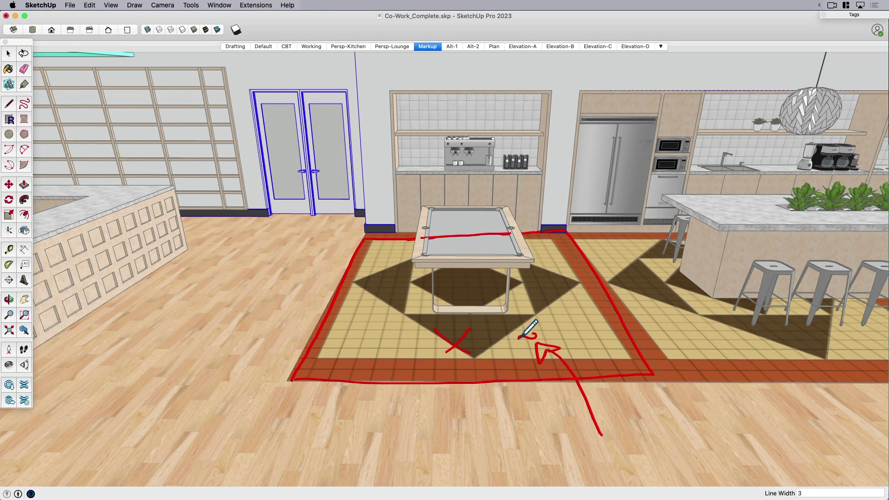
key(space)
middle_drag(396, 336, 532, 317)
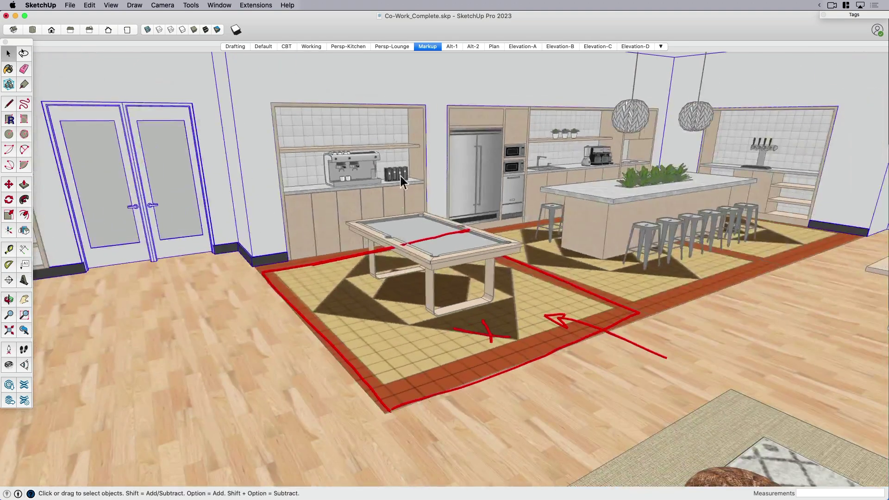
click(390, 46)
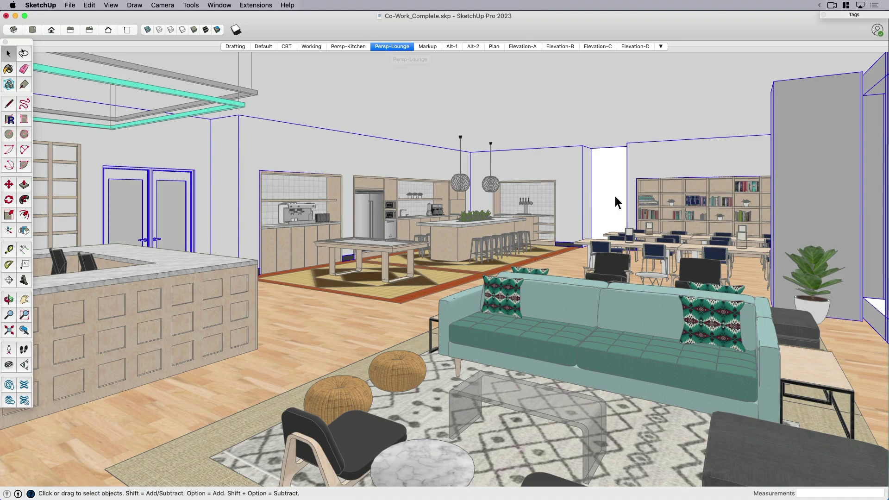
click(427, 46)
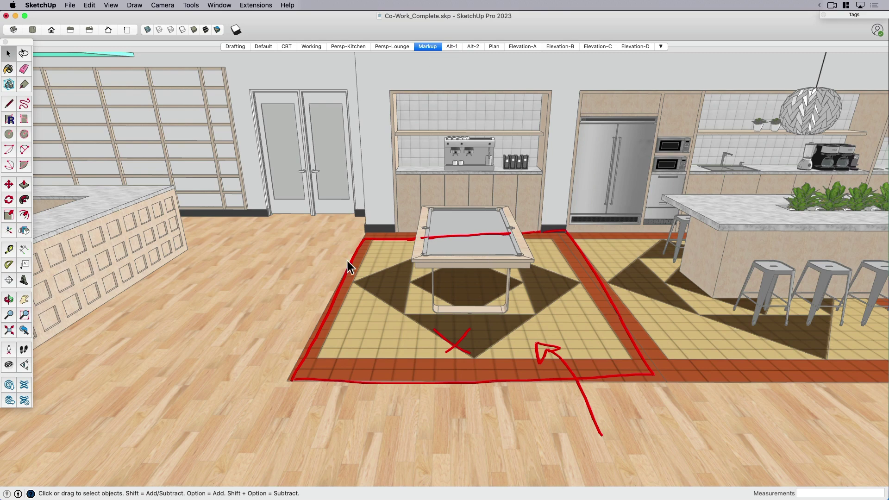
middle_drag(352, 288, 548, 283)
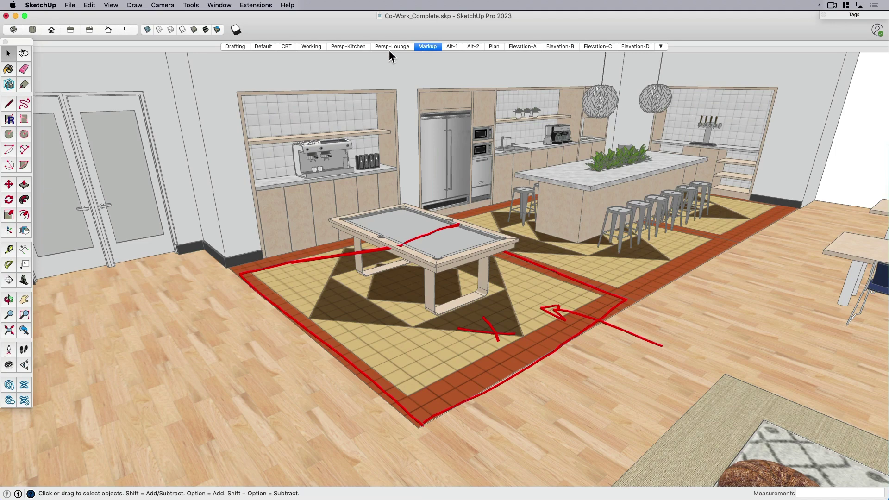
middle_drag(412, 184, 426, 251)
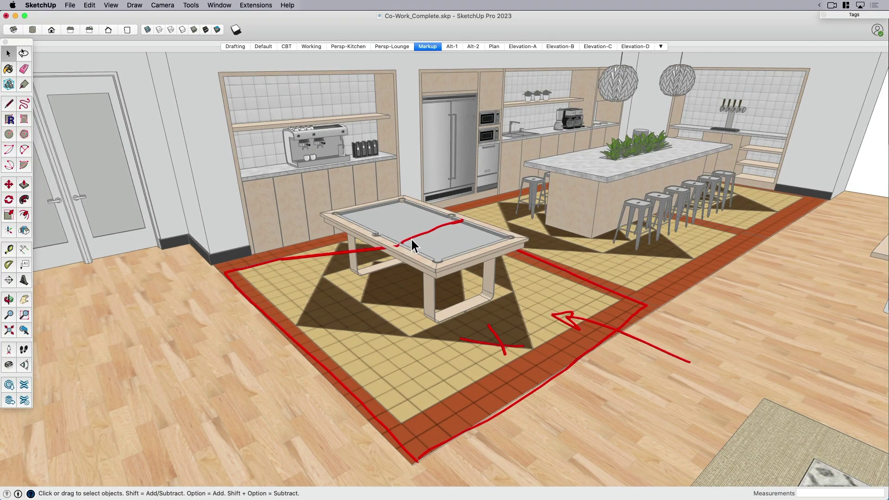
Step: Erase the red stroke across the pool table, undo it, and orbit closer to the table
click(131, 6)
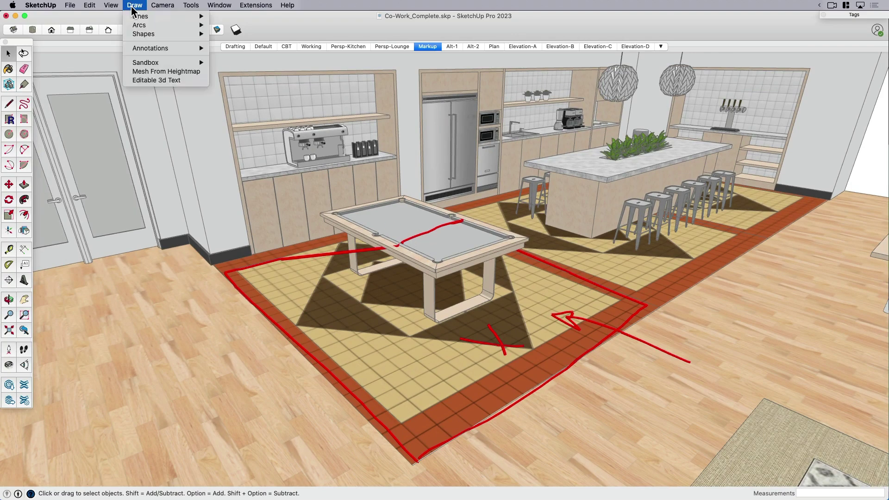
mouse_move(147, 48)
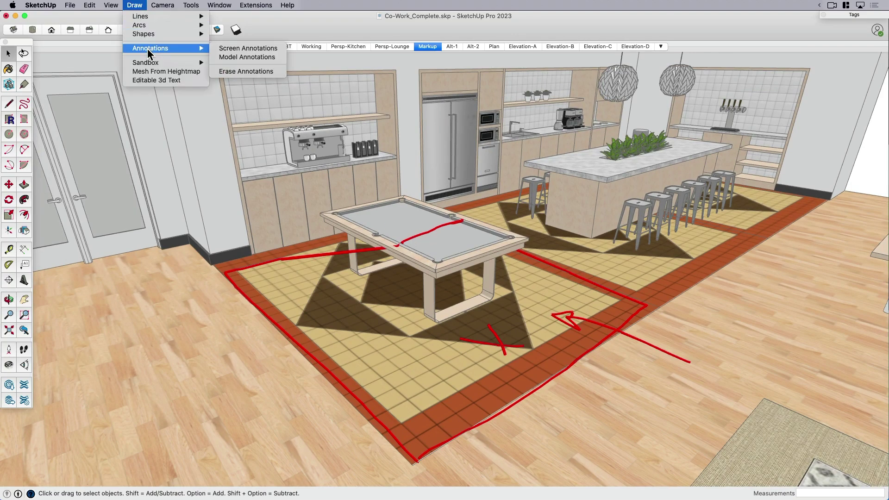
click(241, 71)
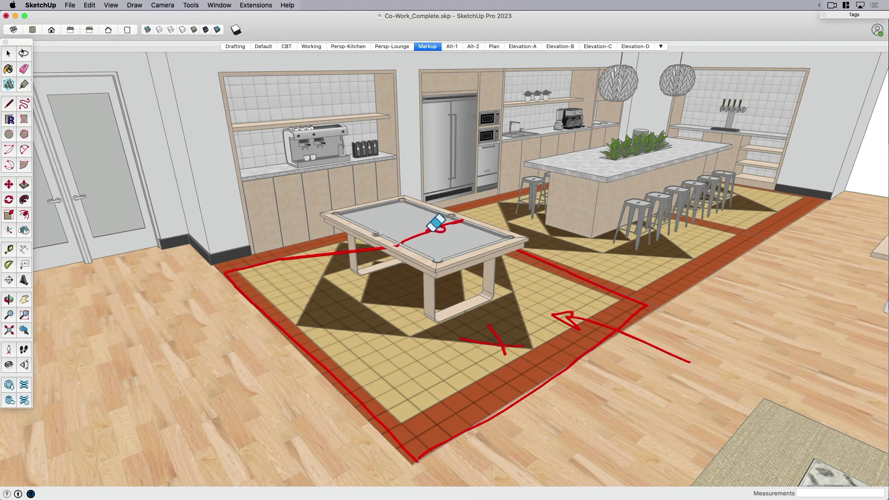
mouse_move(431, 226)
mouse_down()
mouse_move(370, 250)
mouse_move(300, 245)
mouse_move(229, 278)
mouse_move(287, 306)
mouse_move(305, 286)
mouse_up()
key(super+z)
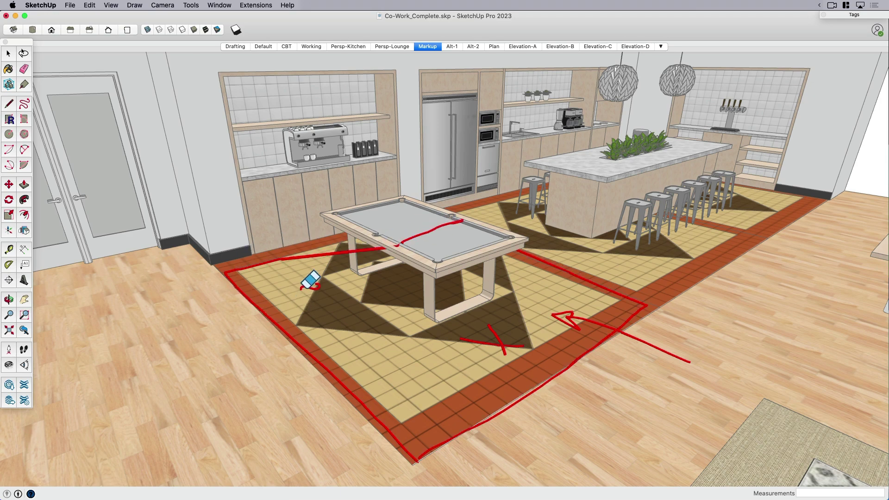
key(space)
middle_drag(188, 138, 352, 255)
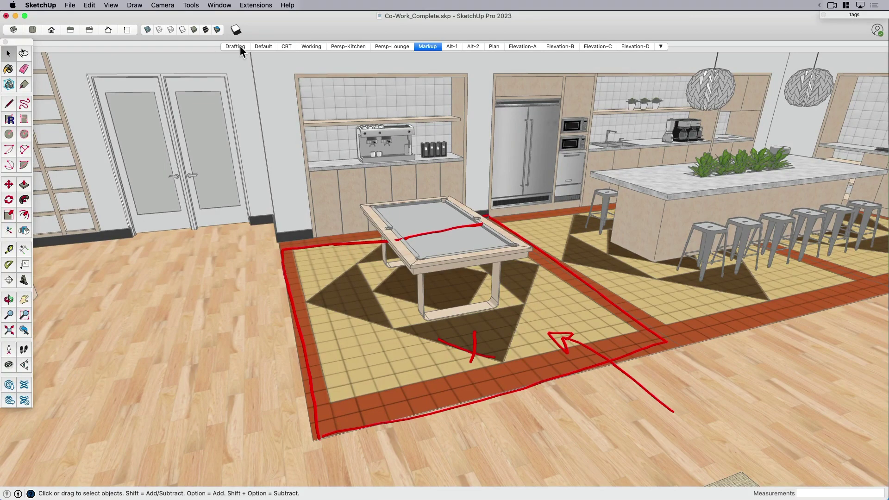
Step: Delete the Markup scene and confirm, returning to the Persp-Lounge view
right_click(426, 47)
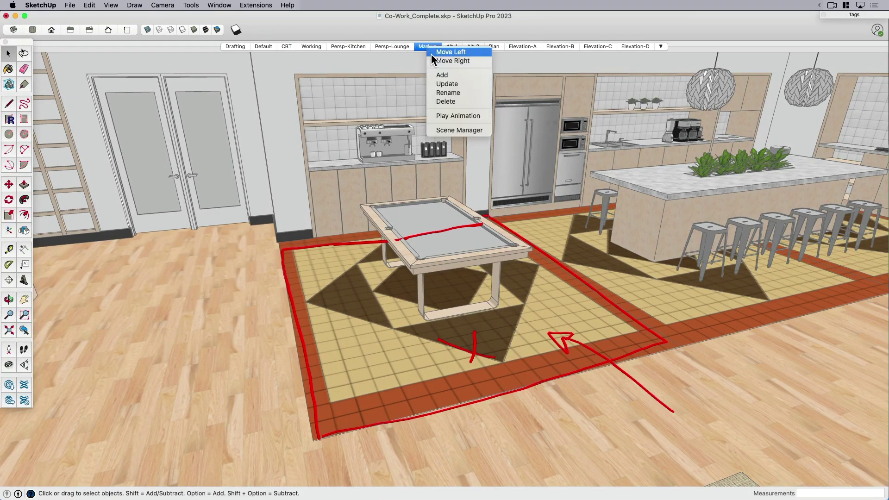
click(449, 101)
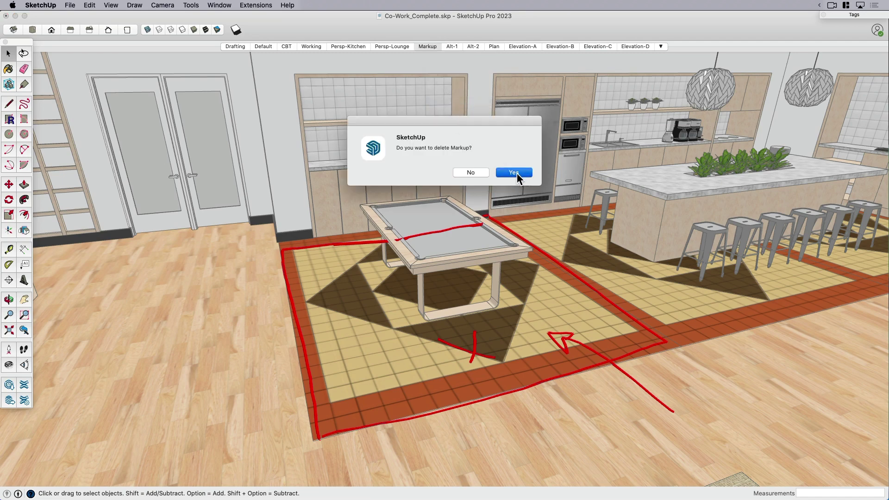
click(515, 173)
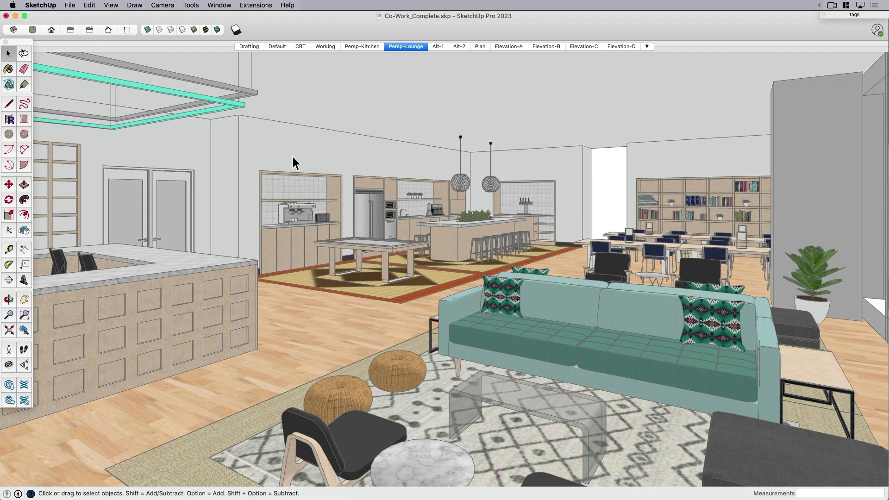
Step: Start drawing screen annotations from Draw > Annotations > Screen Annotations
click(136, 5)
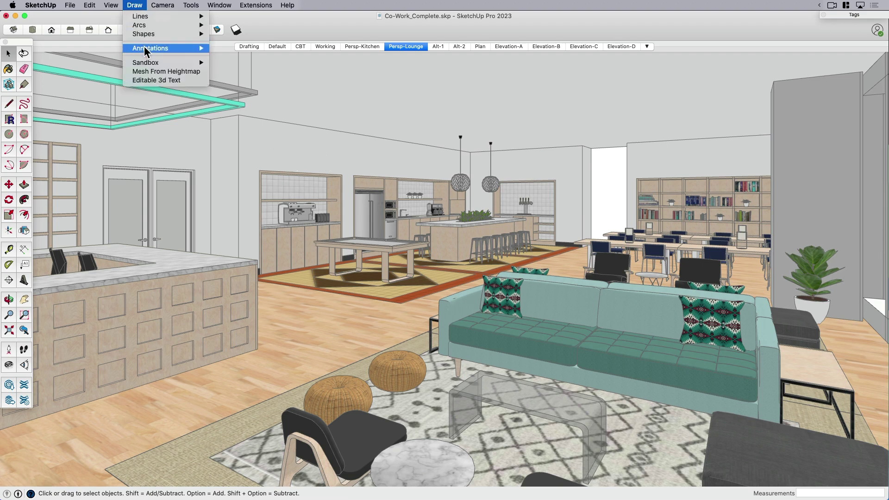
mouse_move(146, 49)
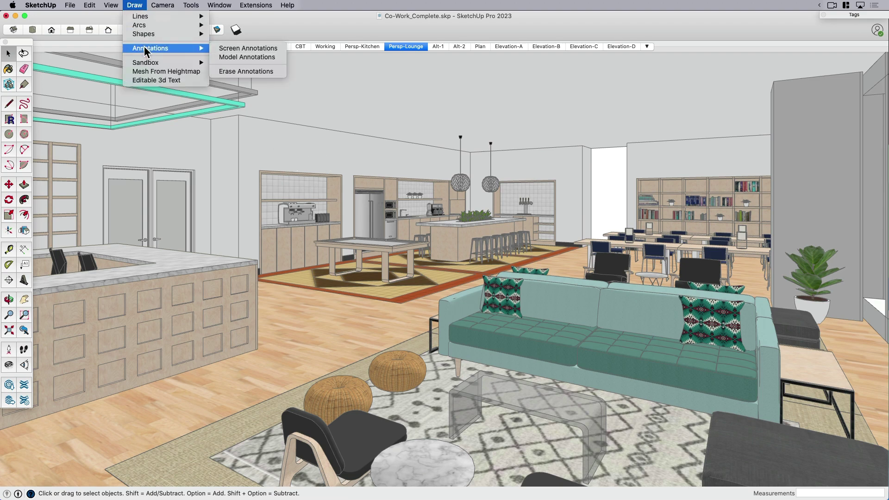
click(221, 48)
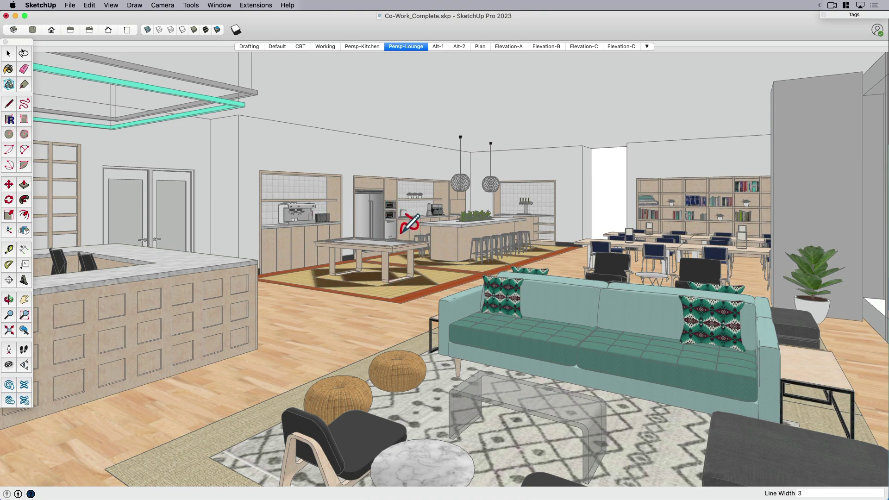
Step: Sketch a red outline around the rug, X marks over the table, and an arrow onto the rug
mouse_move(267, 277)
mouse_down()
mouse_move(399, 303)
mouse_move(482, 272)
mouse_move(363, 254)
mouse_move(269, 273)
mouse_up()
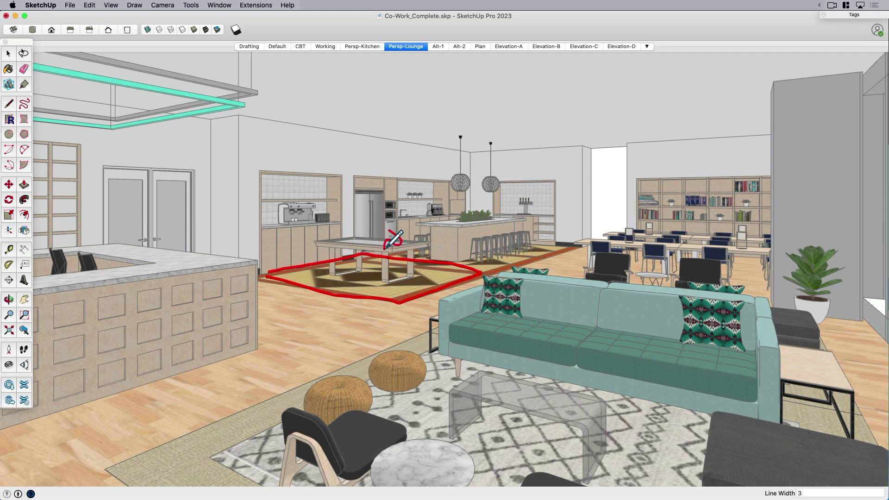
drag(382, 229, 357, 269)
mouse_move(352, 235)
mouse_down()
mouse_move(399, 291)
mouse_move(421, 291)
mouse_up()
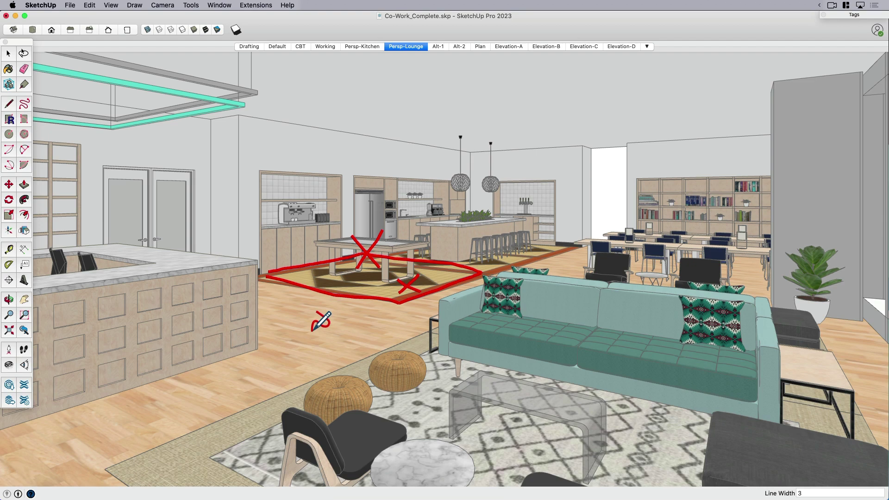
mouse_move(314, 323)
mouse_down()
mouse_move(362, 281)
mouse_move(347, 276)
mouse_move(367, 288)
mouse_up()
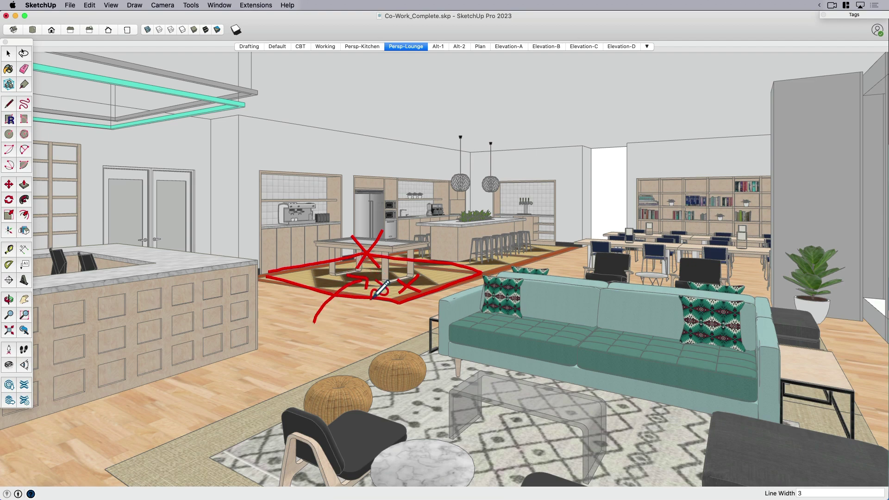
key(space)
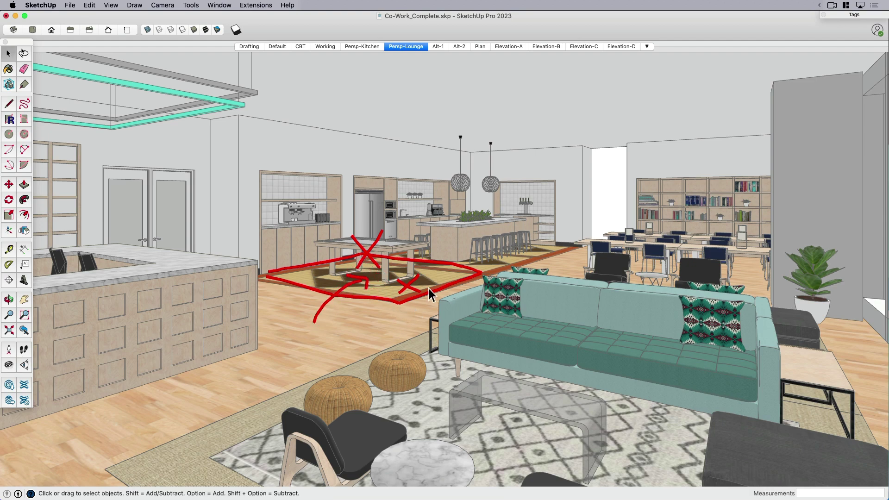
middle_drag(429, 288, 585, 267)
Step: Zoom and orbit the view in toward the pool table
scroll(364, 284, up, 5)
scroll(374, 283, up, 3)
mouse_move(371, 287)
middle_down()
mouse_move(453, 294)
mouse_move(396, 293)
mouse_move(374, 273)
middle_up()
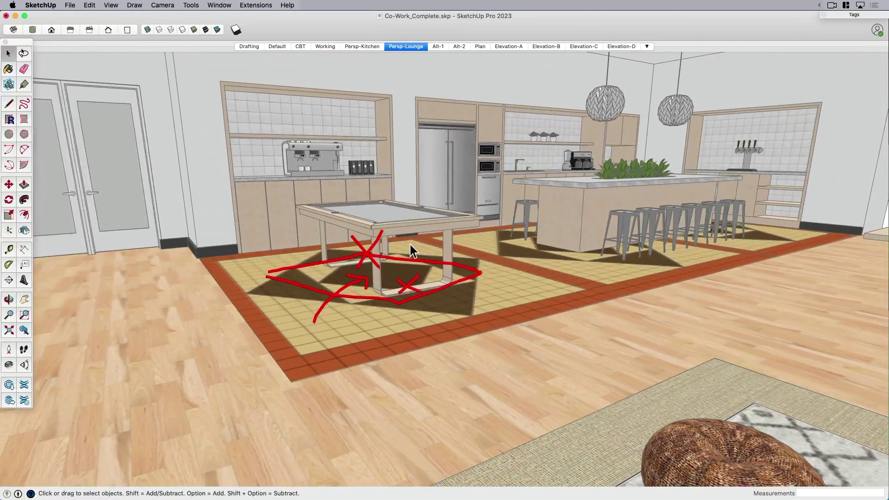
scroll(412, 247, down, 3)
Step: Switch to Paint Bucket, close the Colors panel, return to Select, and orbit slightly
key(b)
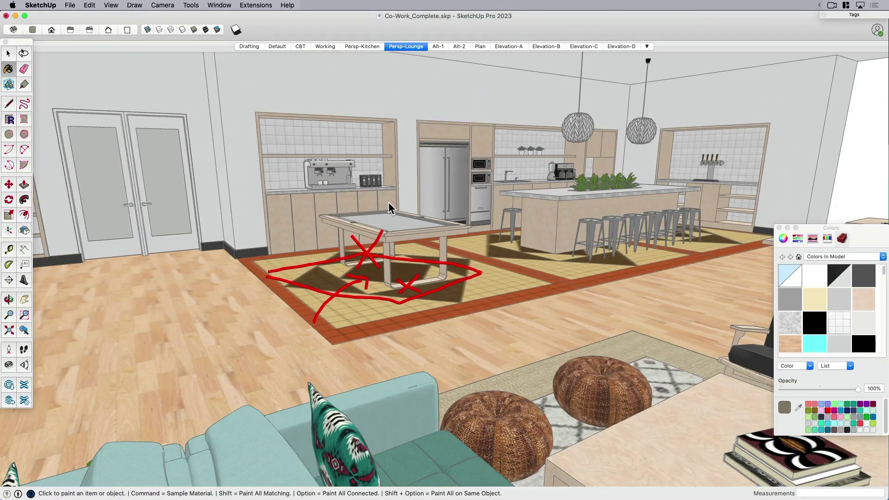
click(779, 228)
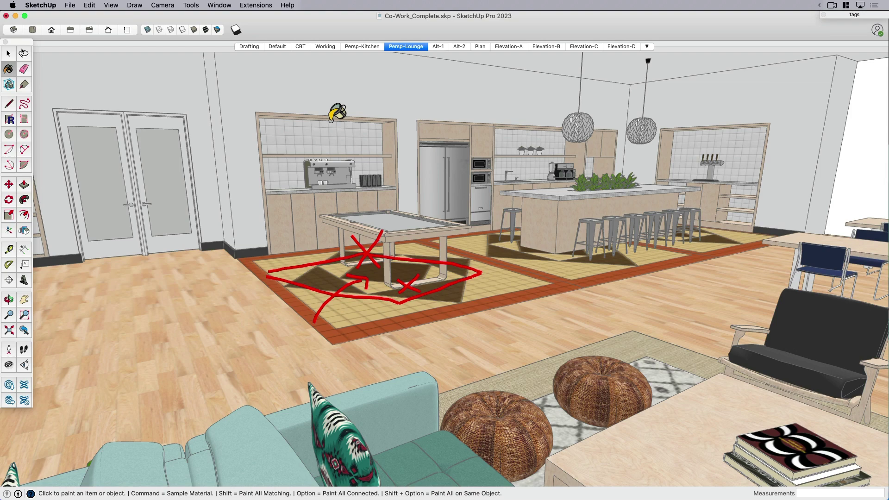
key(space)
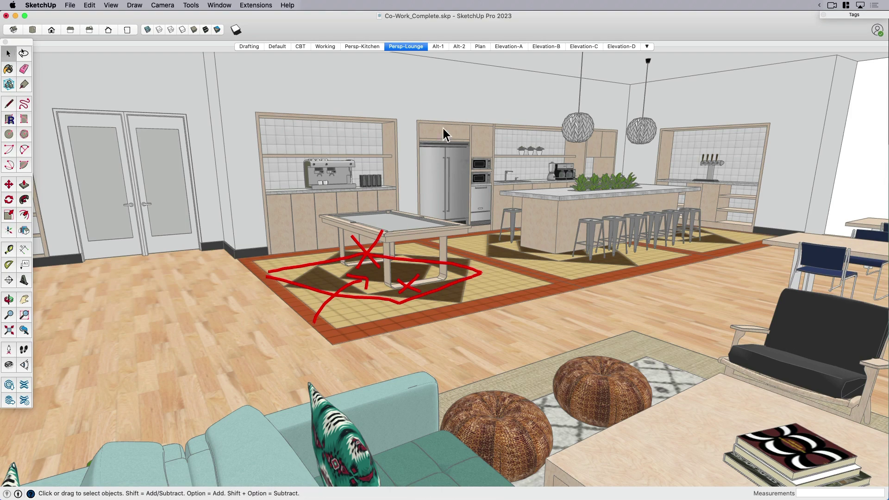
middle_drag(450, 143, 454, 146)
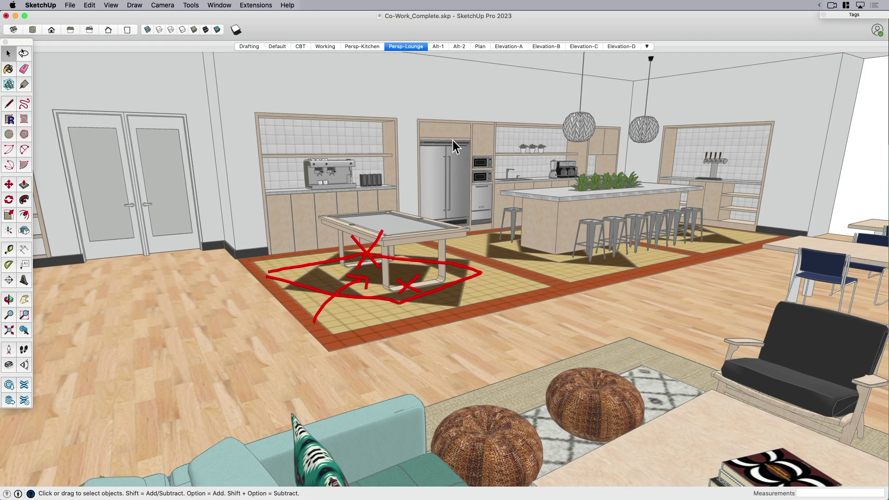
Step: Return to the Persp-Lounge scene, stroke over the arrow, then wipe all red markup with Erase Annotations
click(409, 47)
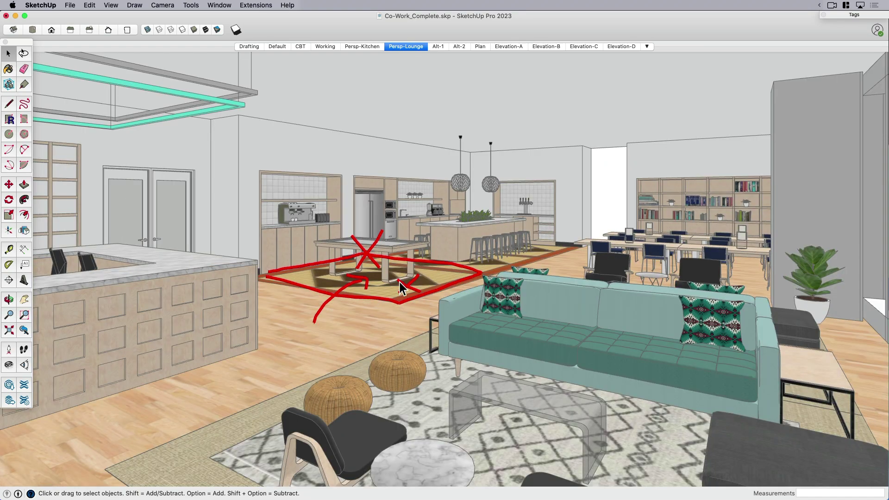
drag(399, 282, 420, 291)
click(134, 5)
mouse_move(149, 46)
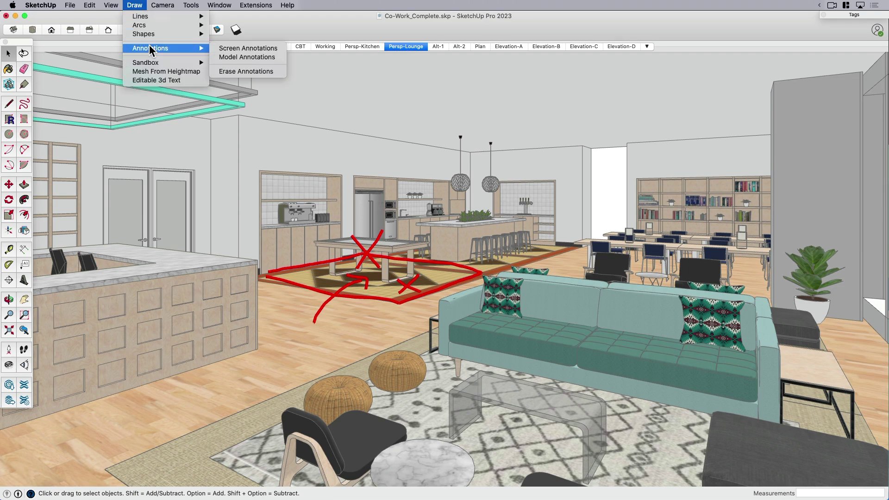
click(232, 72)
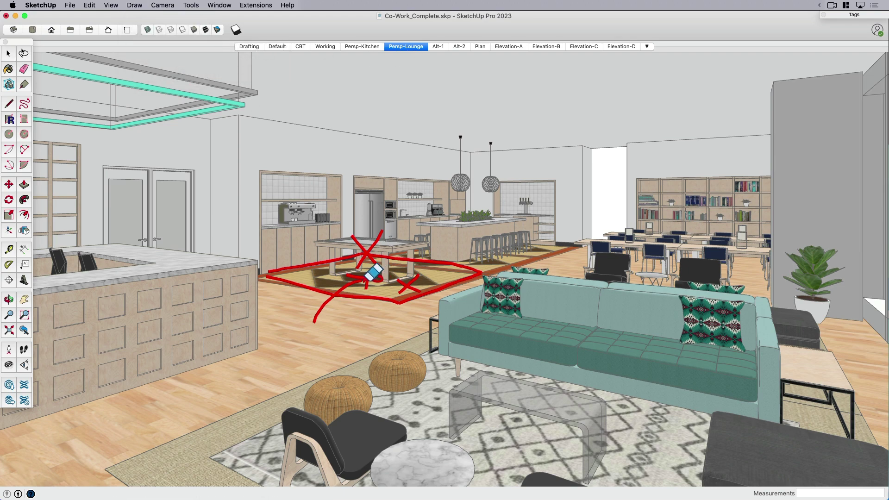
mouse_move(370, 273)
mouse_down()
mouse_move(347, 285)
mouse_move(383, 252)
mouse_move(357, 266)
mouse_move(425, 288)
mouse_move(410, 289)
mouse_move(424, 278)
mouse_move(411, 287)
mouse_move(442, 277)
mouse_up()
key(Escape)
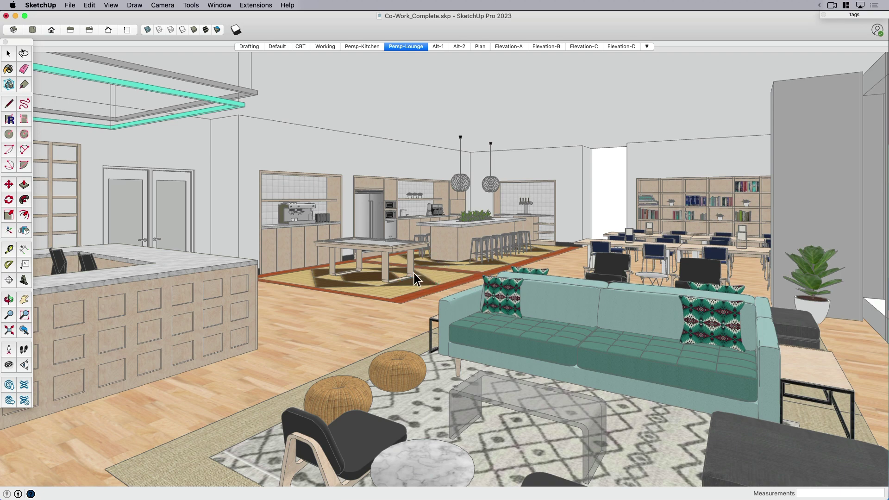